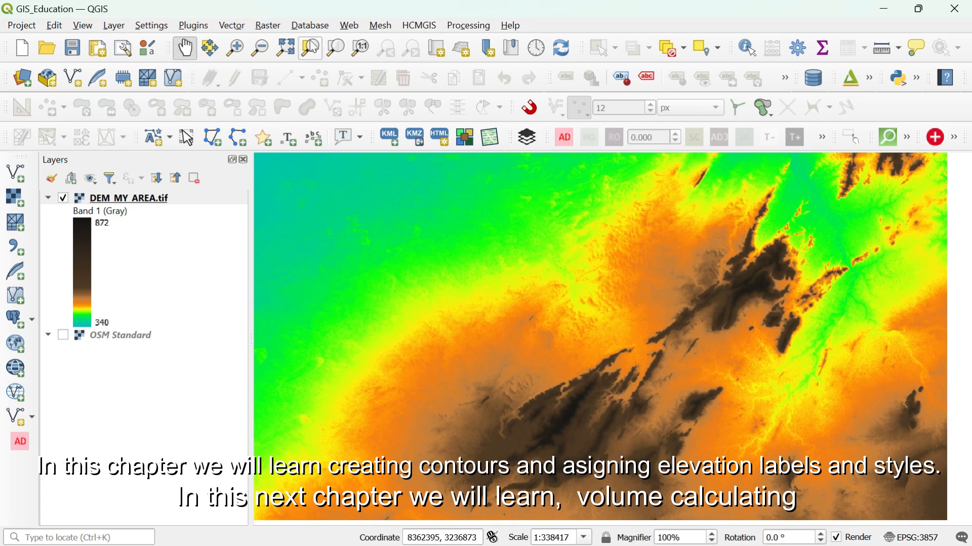
- Generate contours from DEM_MY_AREA.tif with the Contour extraction tool, using an interval of 50 between contour lines
left_click(268, 26)
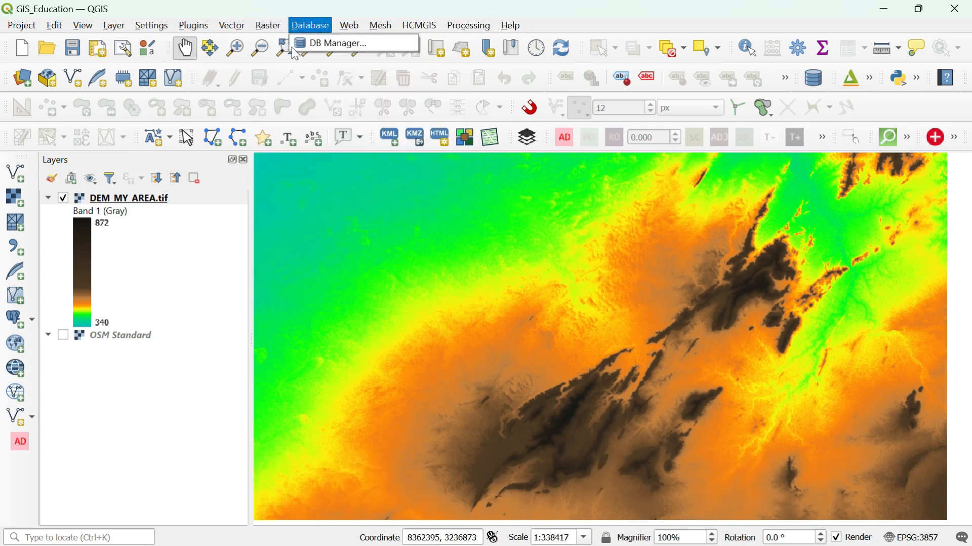
mouse_move(317, 154)
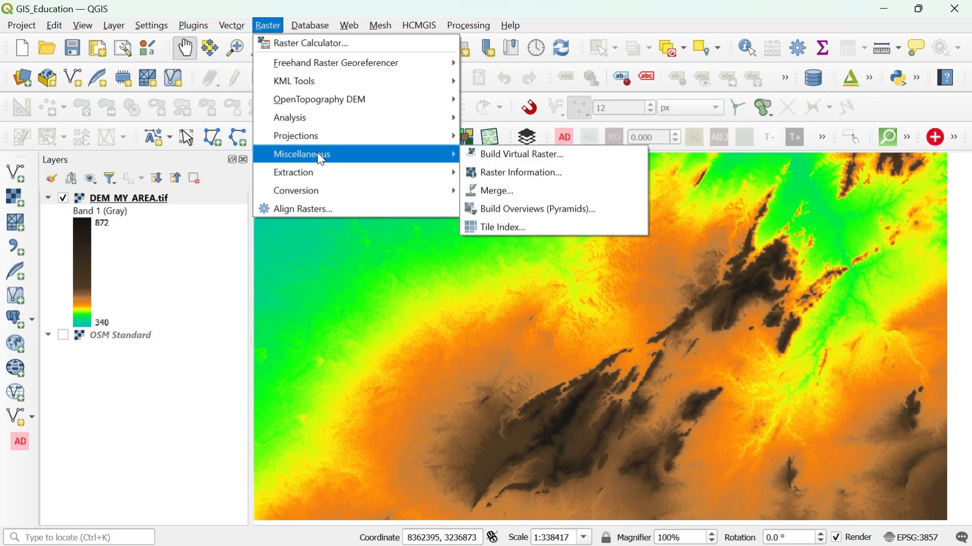
mouse_move(320, 178)
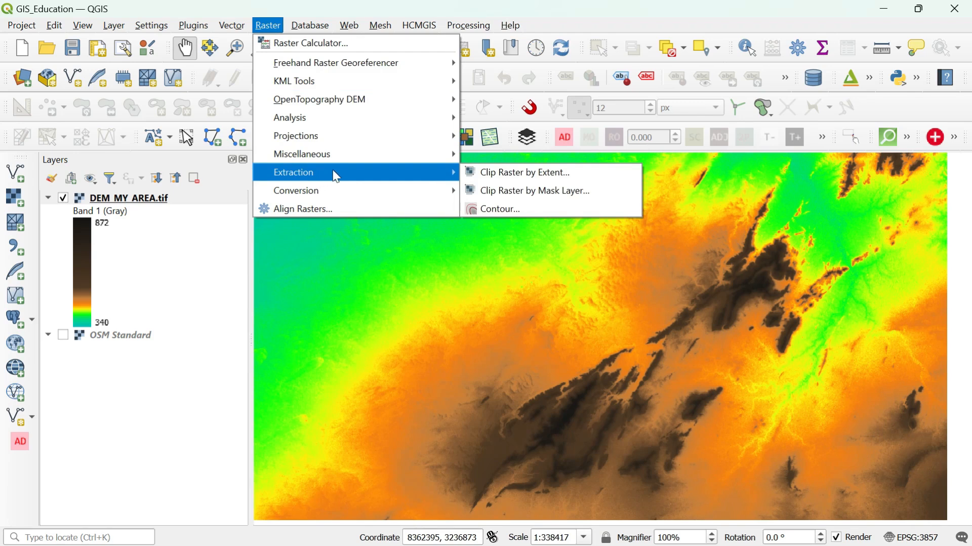
left_click(503, 209)
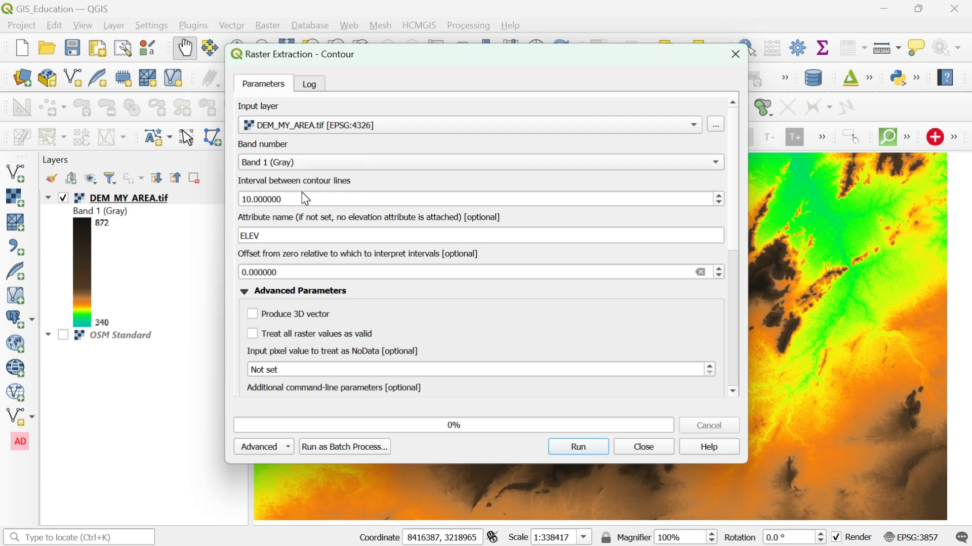
left_click_drag(304, 198, 241, 198)
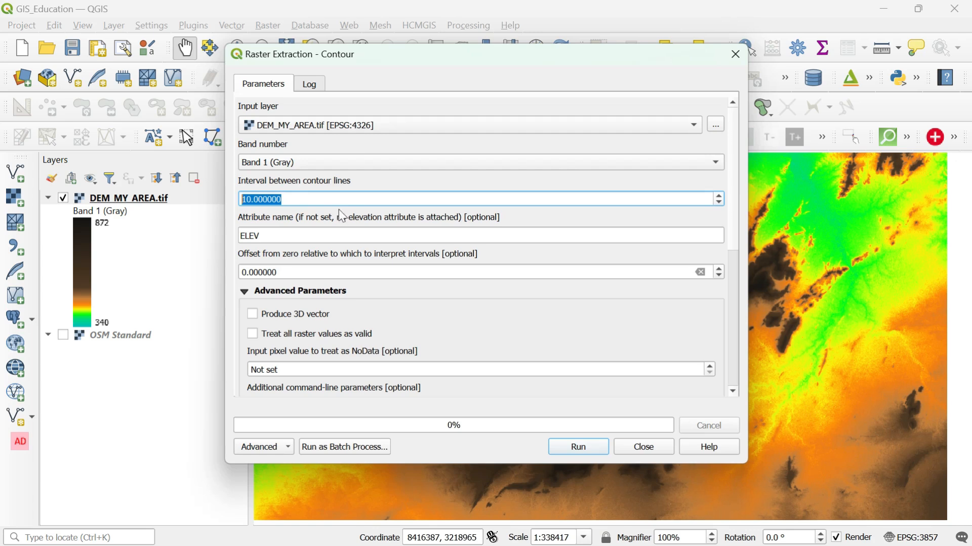
type("50")
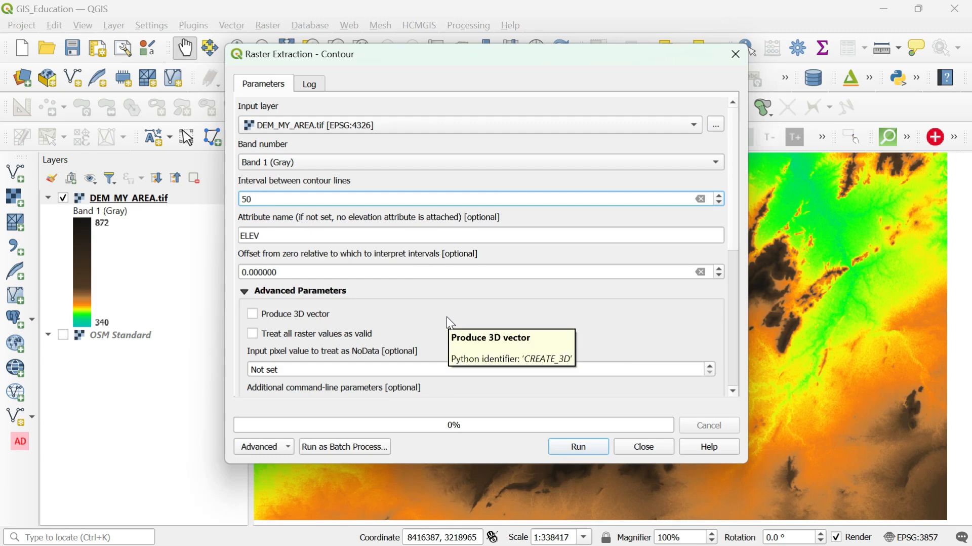
left_click(586, 448)
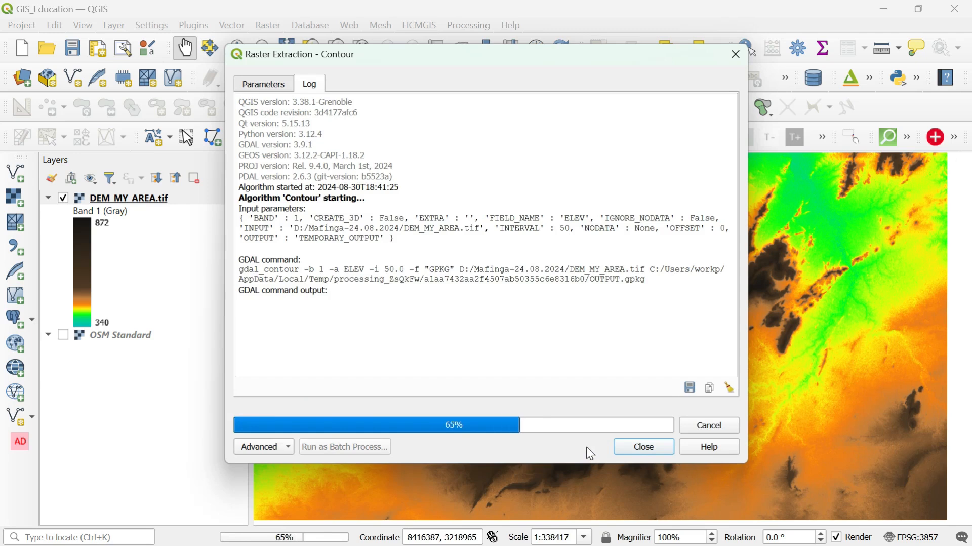
left_click(645, 446)
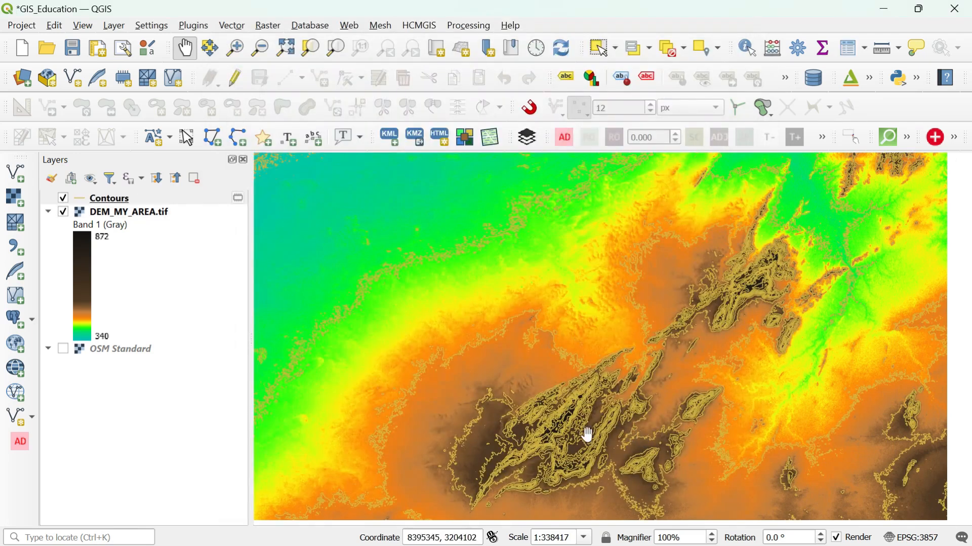
- Examine the generated contour lines over the elevation raster, at both close range and across the whole ridge area
scroll(569, 439, "up", 1)
scroll(506, 433, "up", 1)
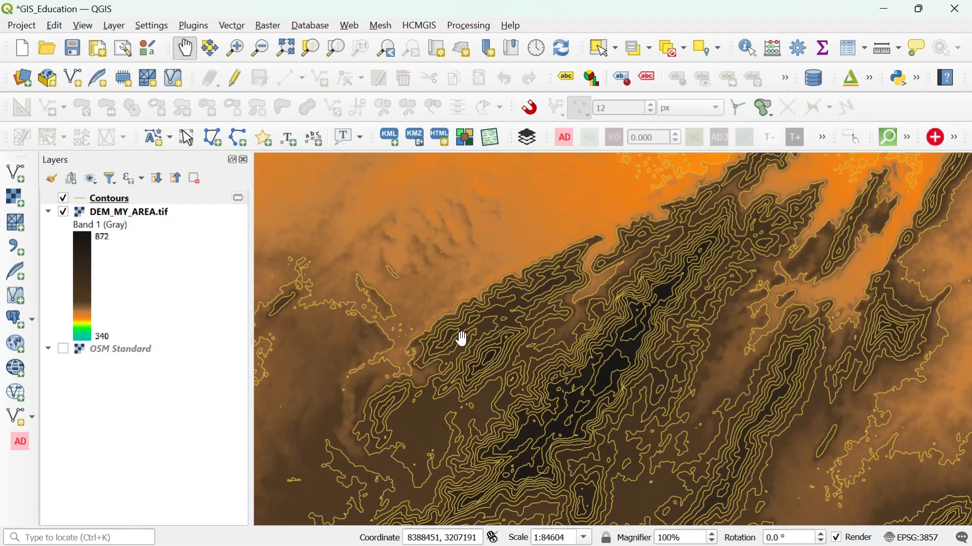
scroll(460, 336, "up", 2)
scroll(431, 319, "up", 1)
scroll(505, 232, "down", 3)
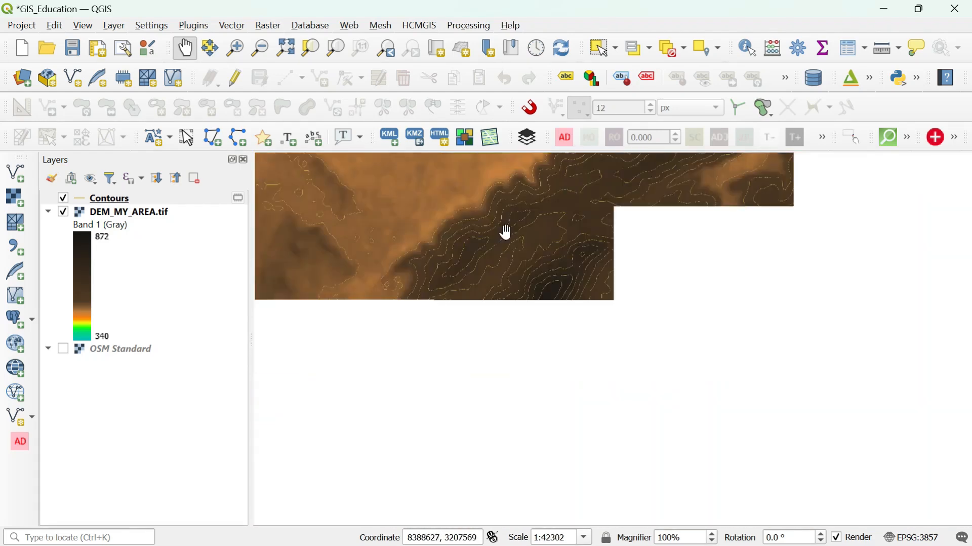
scroll(455, 359, "down", 1)
scroll(562, 332, "up", 1)
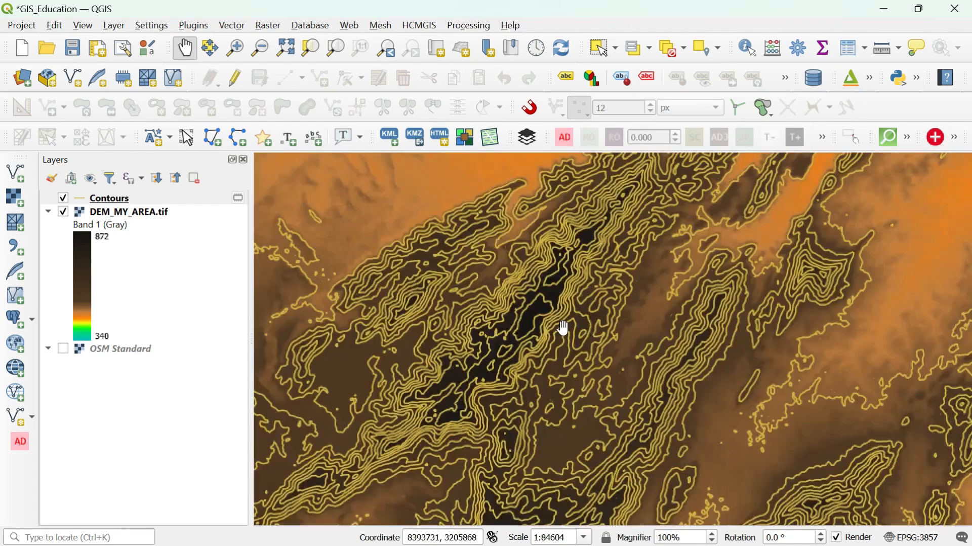
scroll(493, 341, "down", 2)
scroll(481, 346, "up", 1)
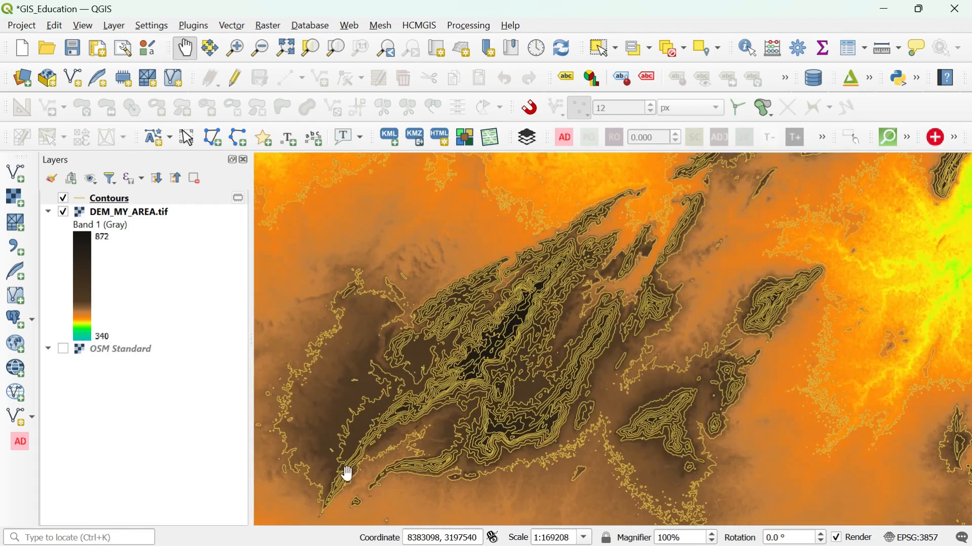
scroll(344, 397, "up", 1)
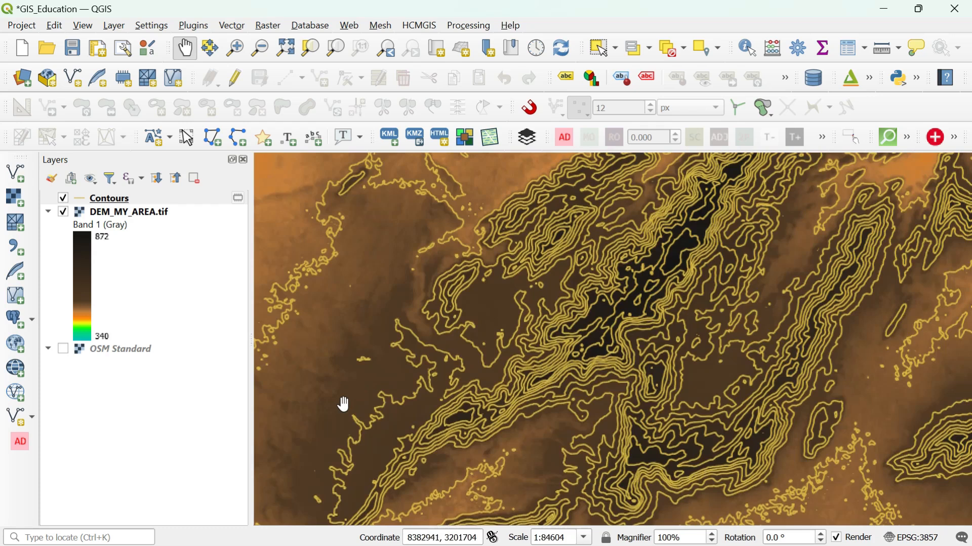
scroll(418, 340, "down", 1)
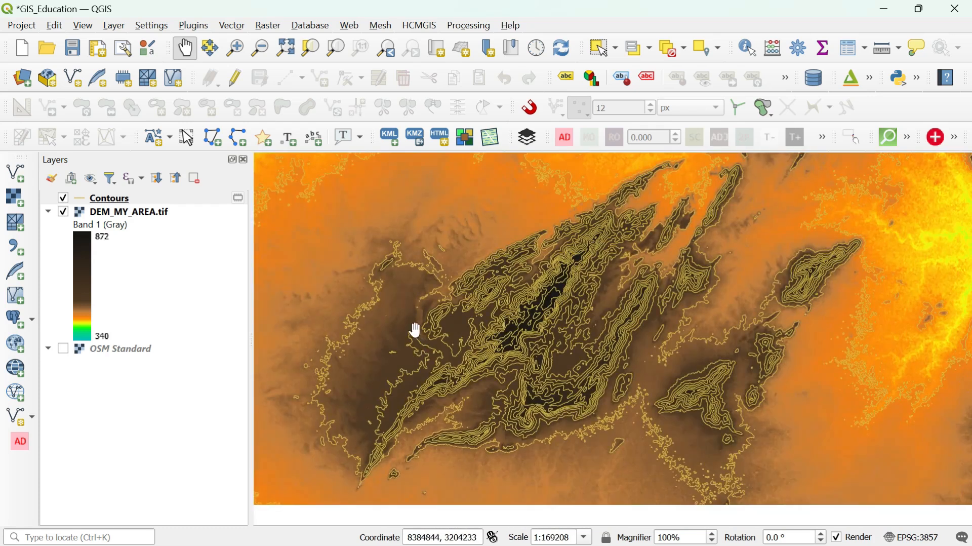
scroll(366, 423, "up", 1)
scroll(392, 418, "down", 1)
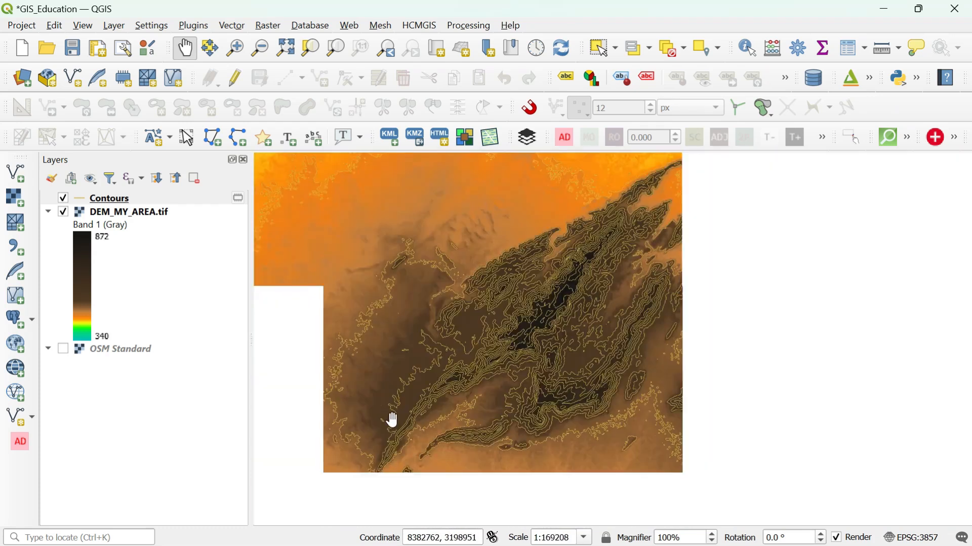
scroll(679, 329, "up", 1)
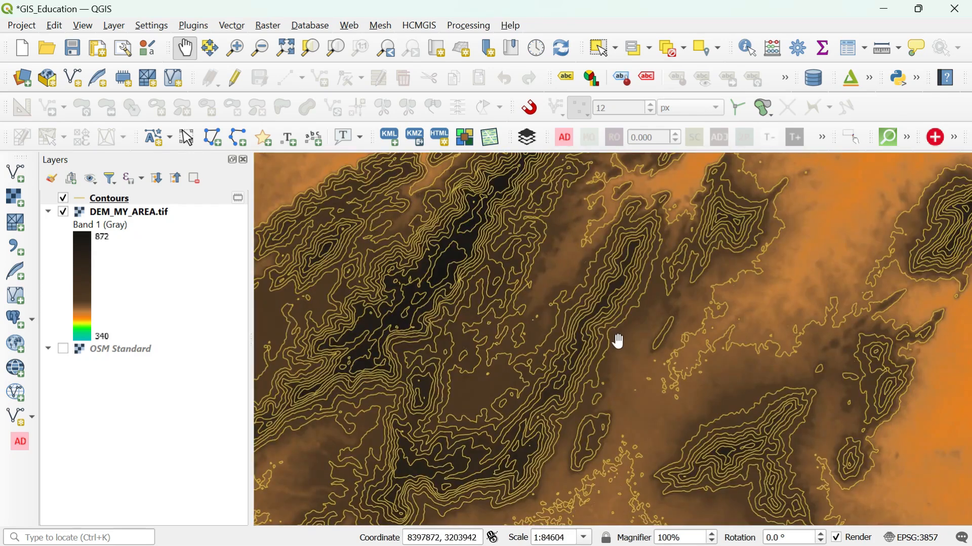
scroll(612, 342, "up", 1)
scroll(582, 349, "down", 2)
scroll(531, 377, "down", 1)
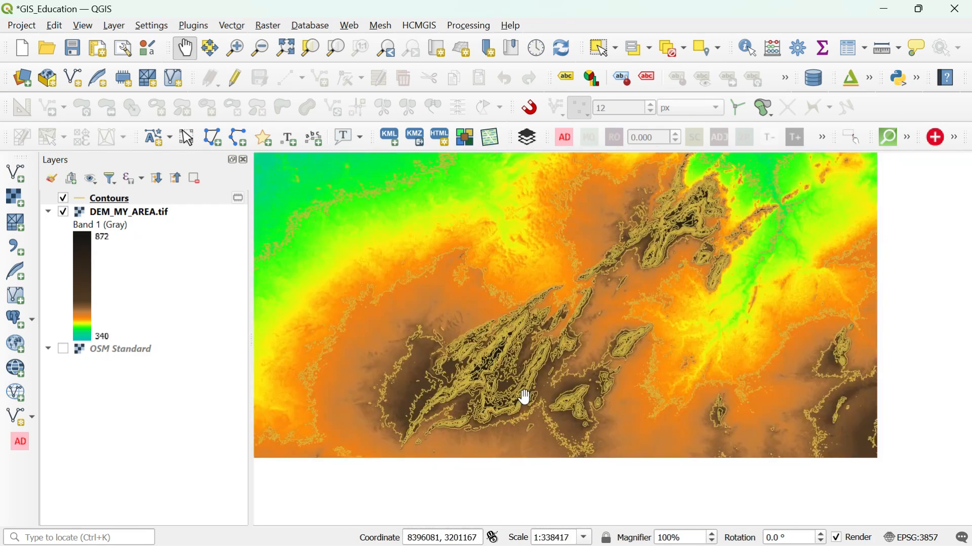
scroll(711, 215, "up", 2)
scroll(658, 228, "up", 1)
scroll(601, 326, "down", 2)
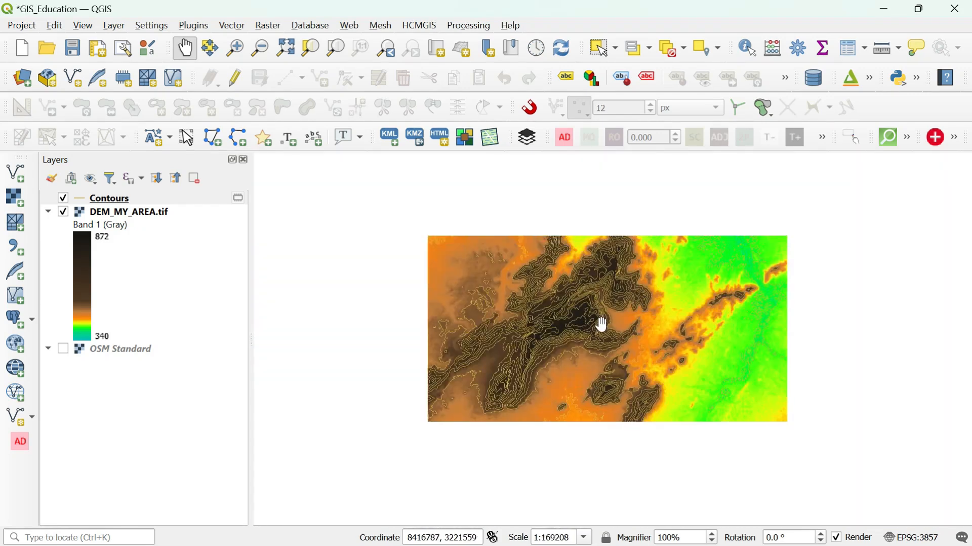
scroll(507, 339, "up", 1)
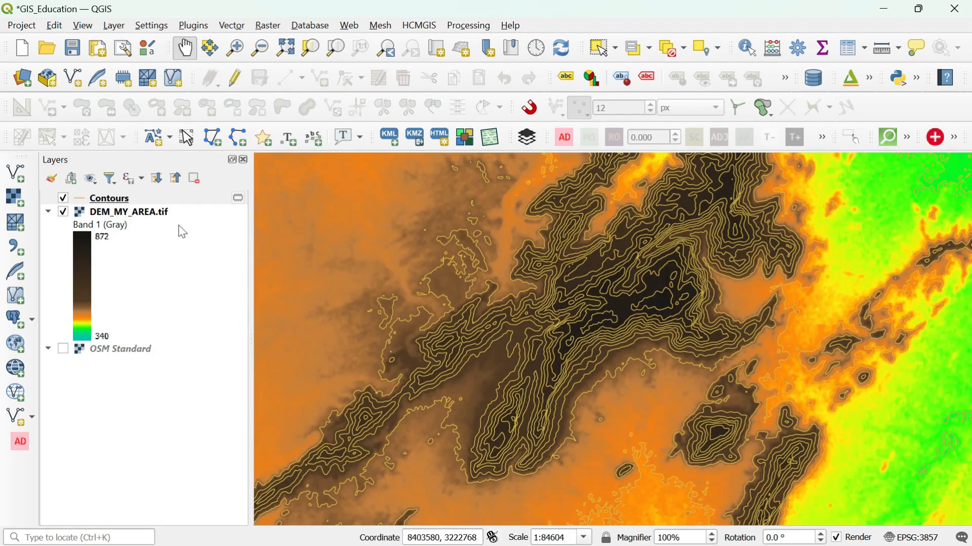
- Open the symbology properties of the Contours layer
left_click(124, 202)
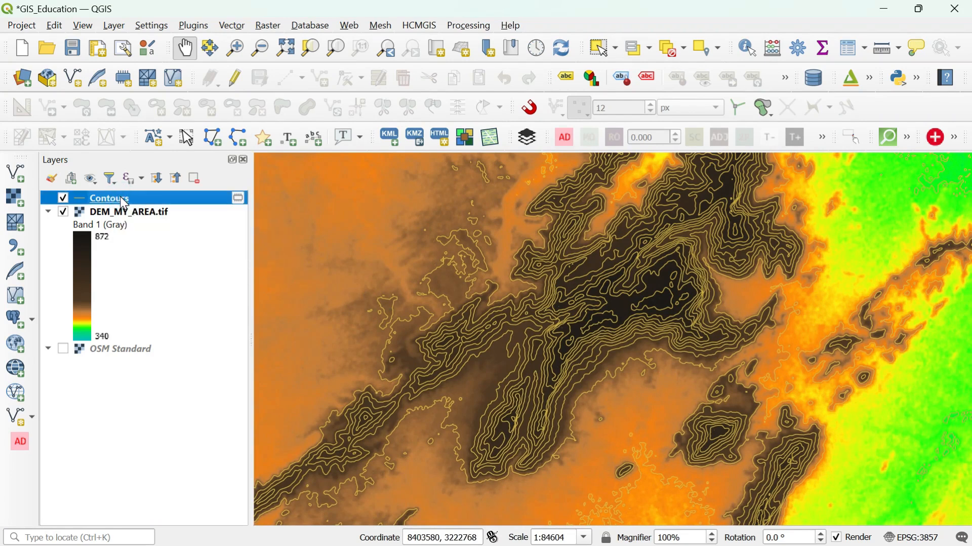
right_click(124, 202)
left_click(177, 387)
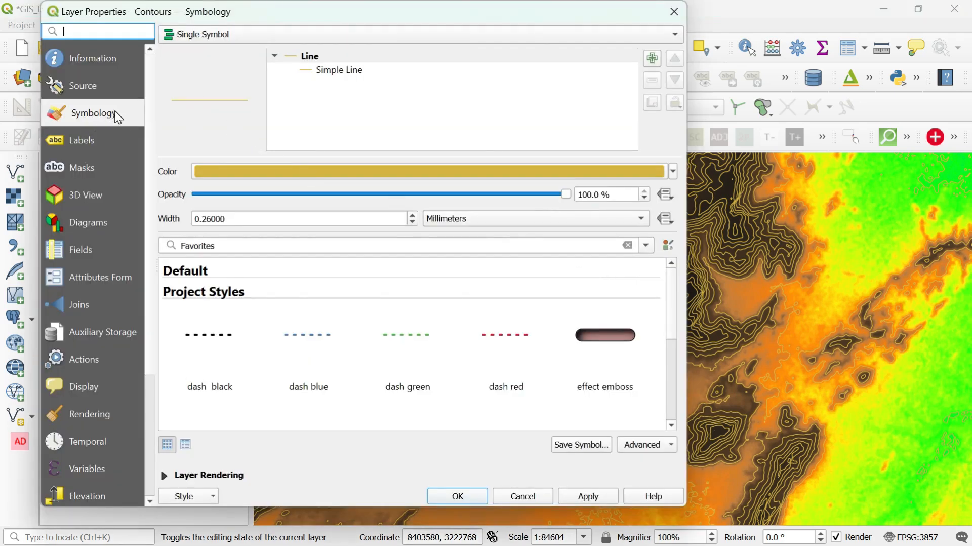
- Try a dark brown line colour, #372e10, for the contours and apply it to the map
left_click(613, 172)
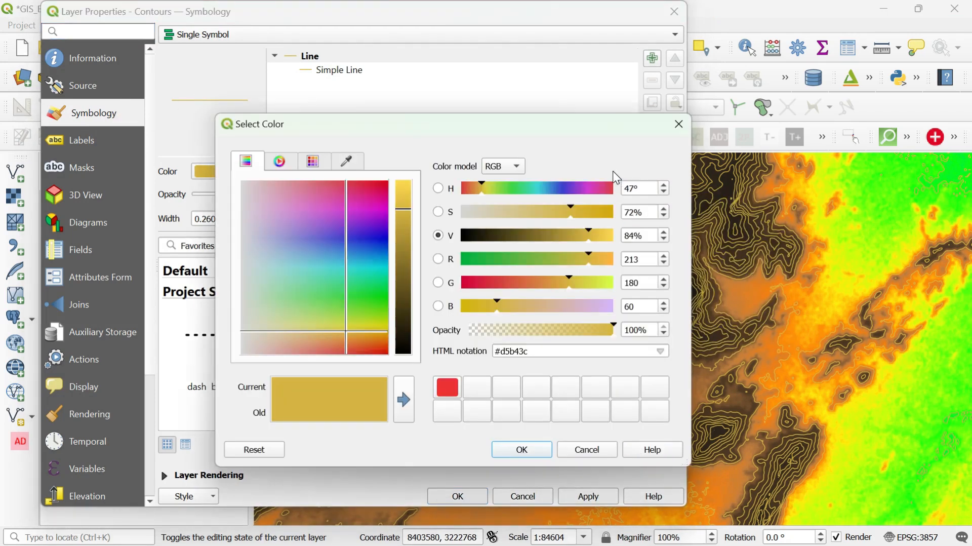
left_click(404, 319)
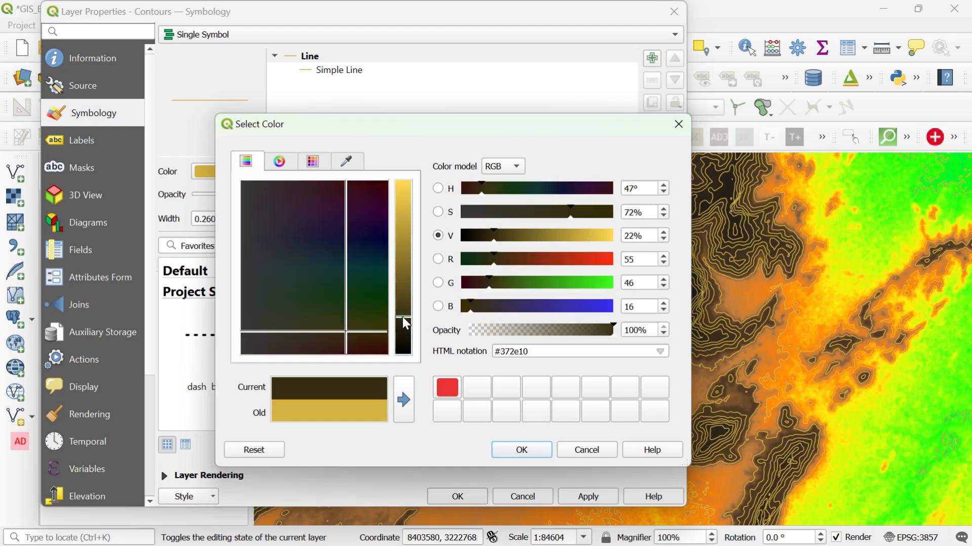
left_click(532, 448)
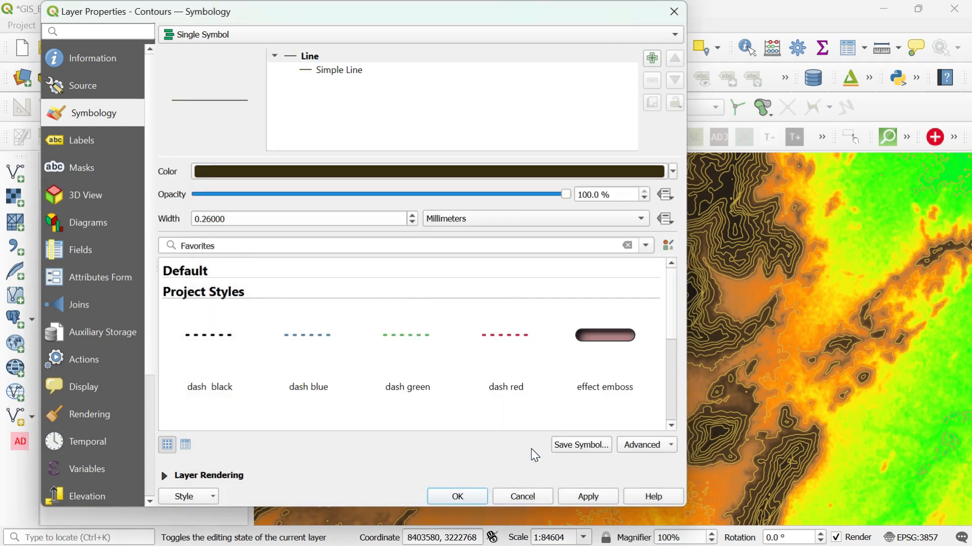
left_click(595, 498)
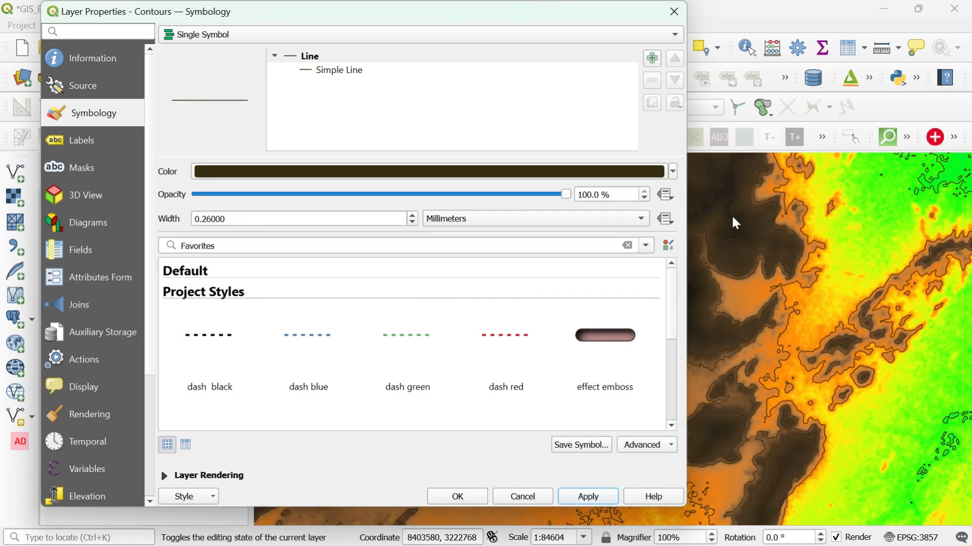
- Set the contour line colour to the saved red swatch, #eb3232, and apply it to the map
left_click(571, 171)
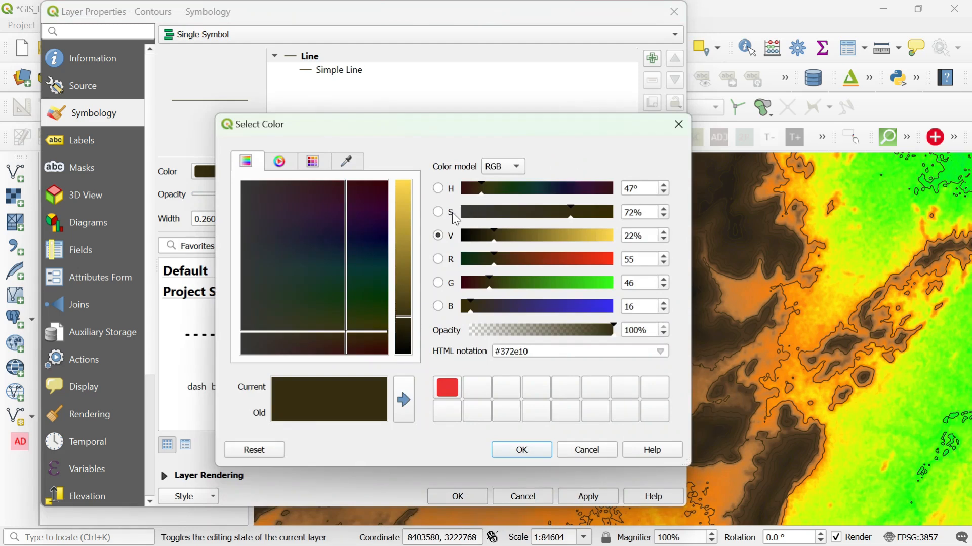
left_click(449, 387)
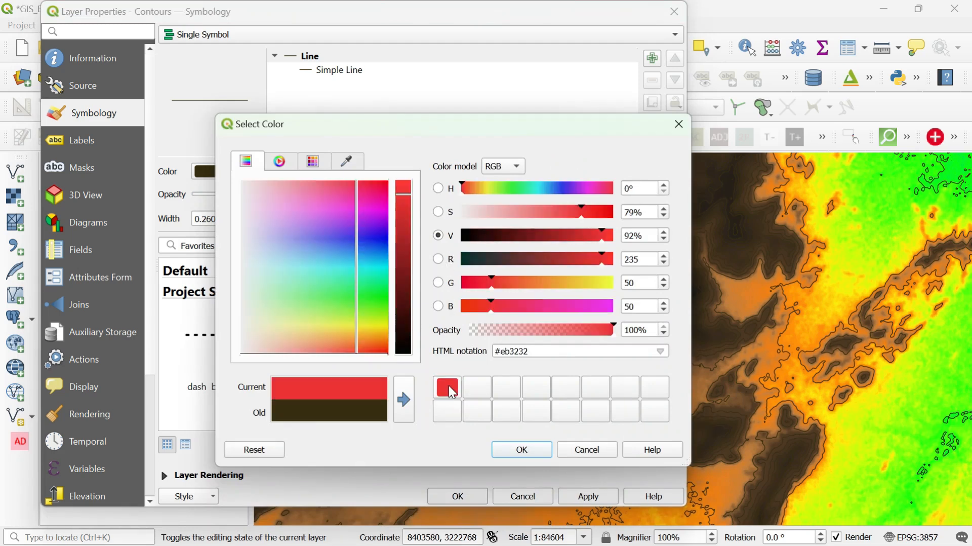
left_click(533, 448)
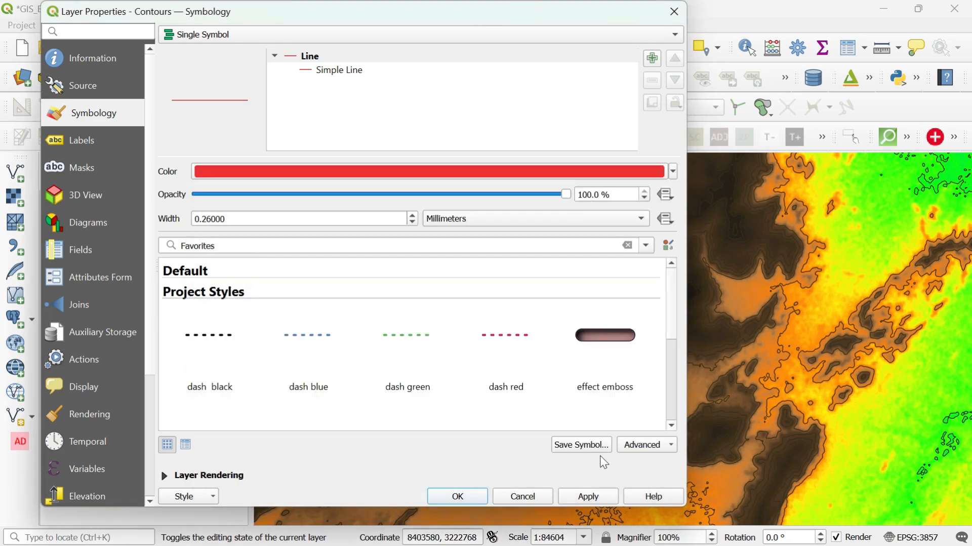
left_click(596, 499)
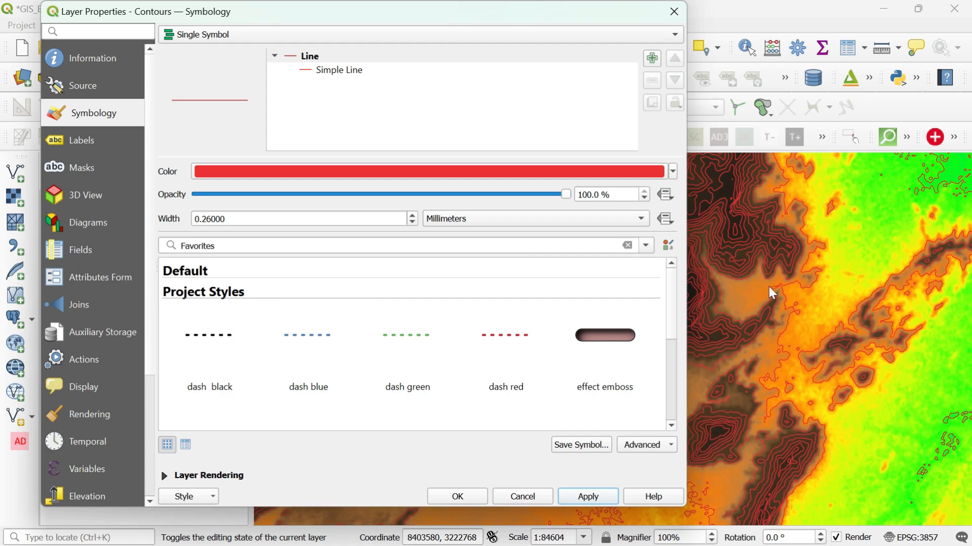
scroll(247, 352, "down", 1)
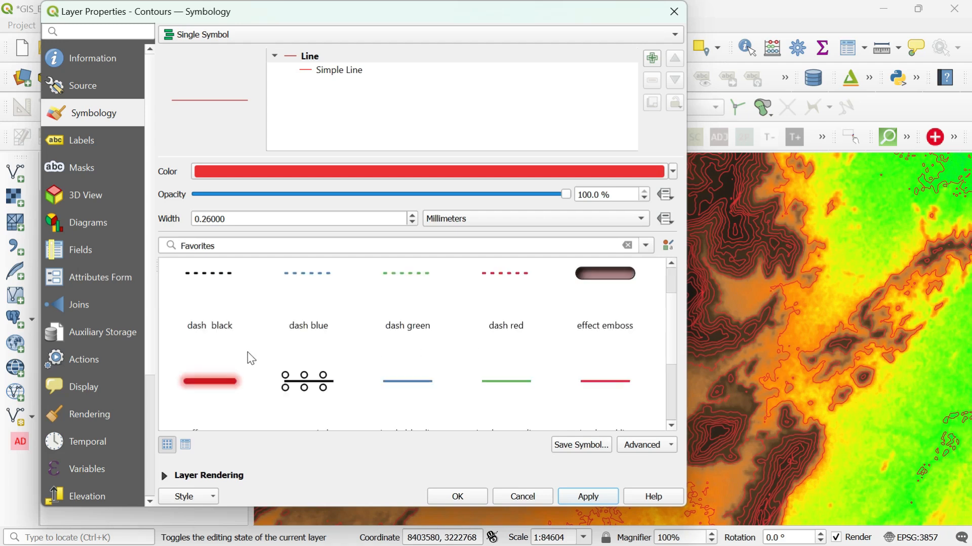
scroll(298, 334, "up", 1)
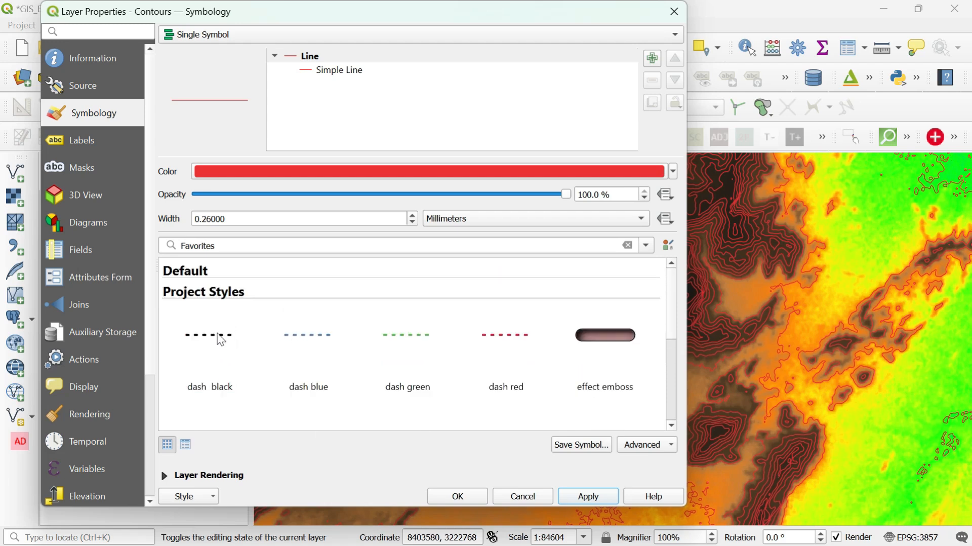
scroll(386, 358, "down", 1)
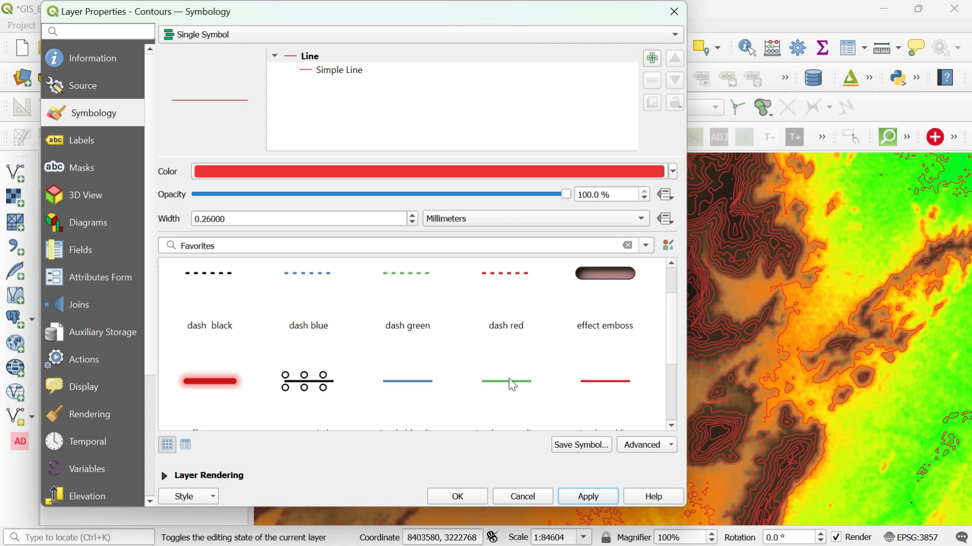
scroll(439, 340, "up", 1)
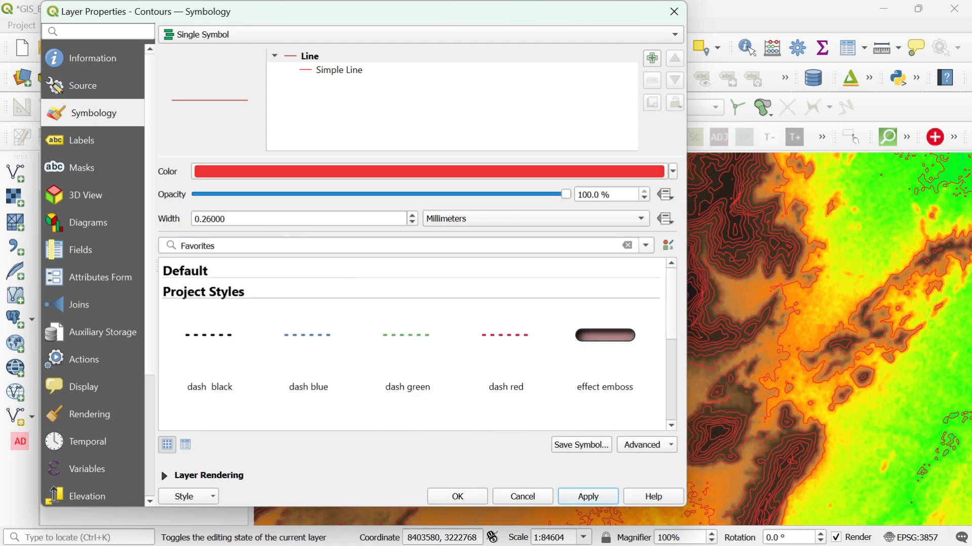
- Turn on Single Labels for the Contours layer, using the ELEV field as the label value
left_click(86, 139)
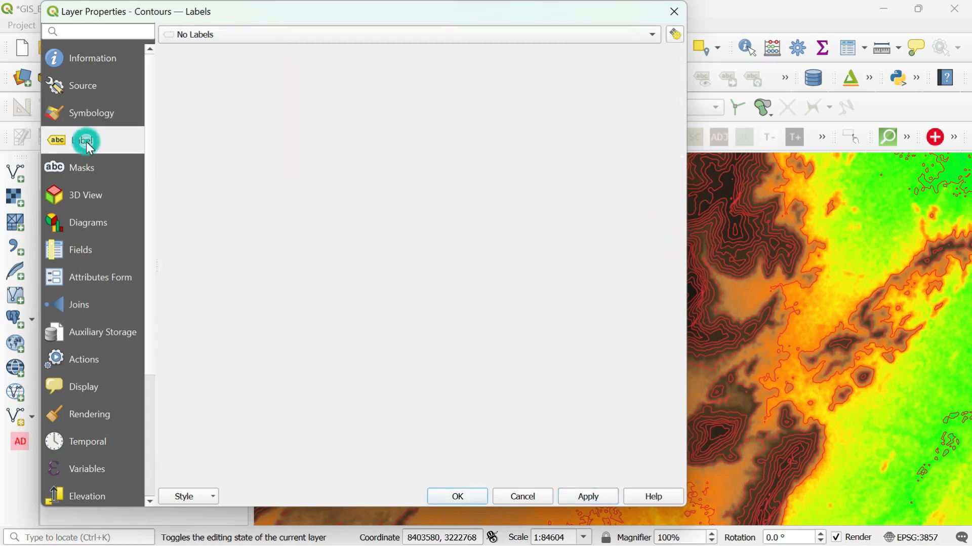
left_click(278, 38)
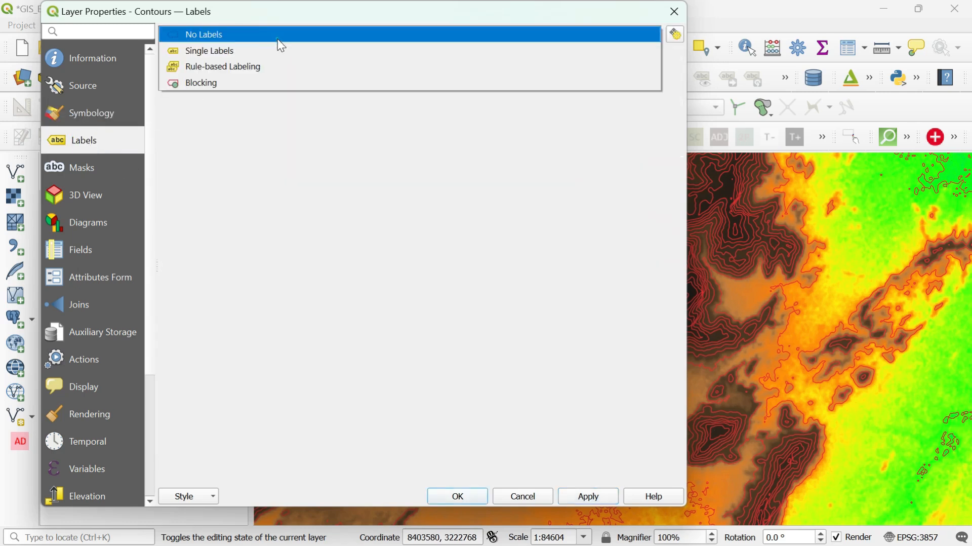
left_click(216, 51)
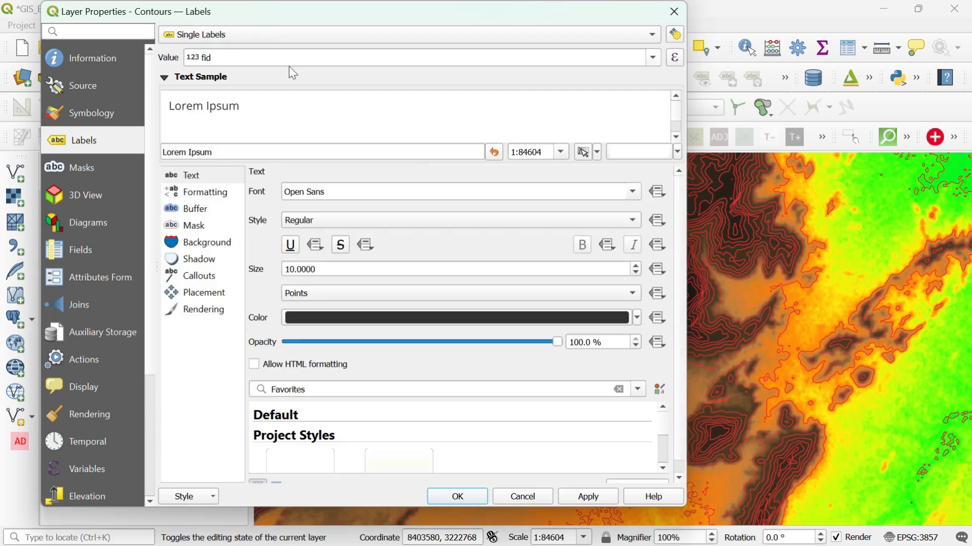
left_click(651, 62)
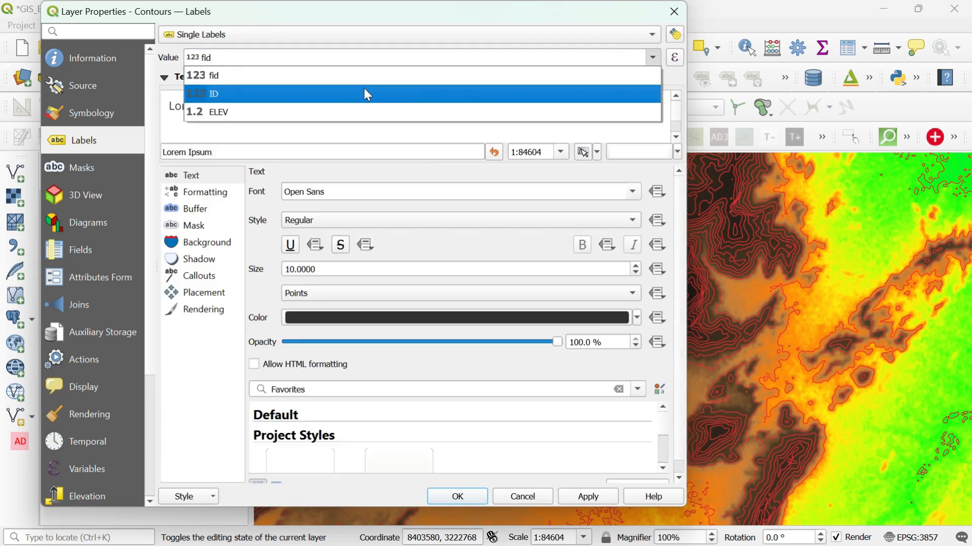
left_click(223, 111)
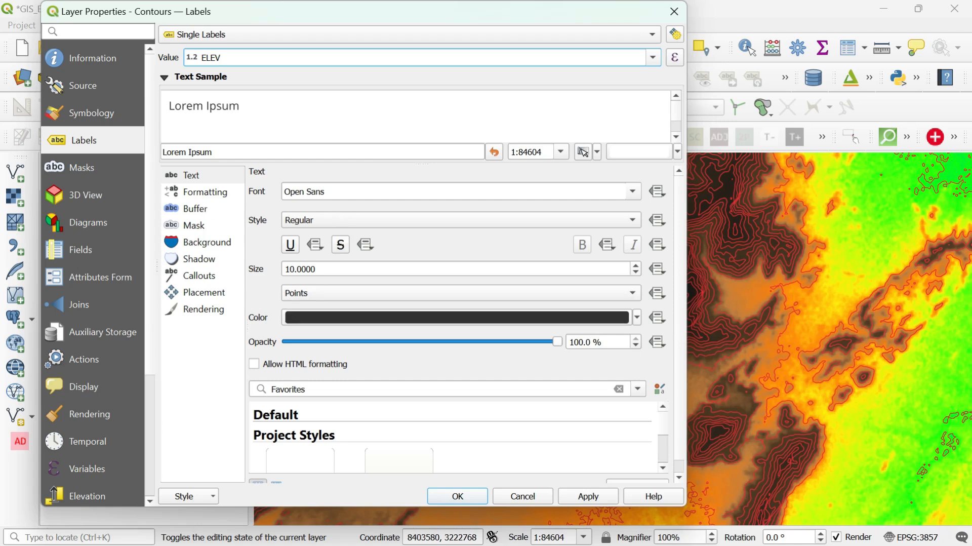
left_click(313, 269)
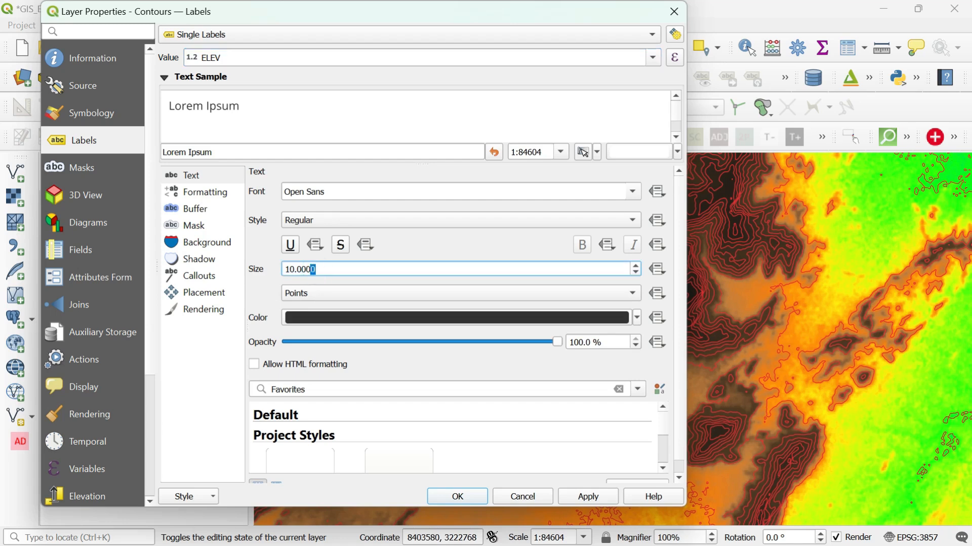
left_click_drag(313, 269, 284, 268)
- Set the label placement mode to Curved, allow only the On line position, and apply it to the map
left_click(212, 292)
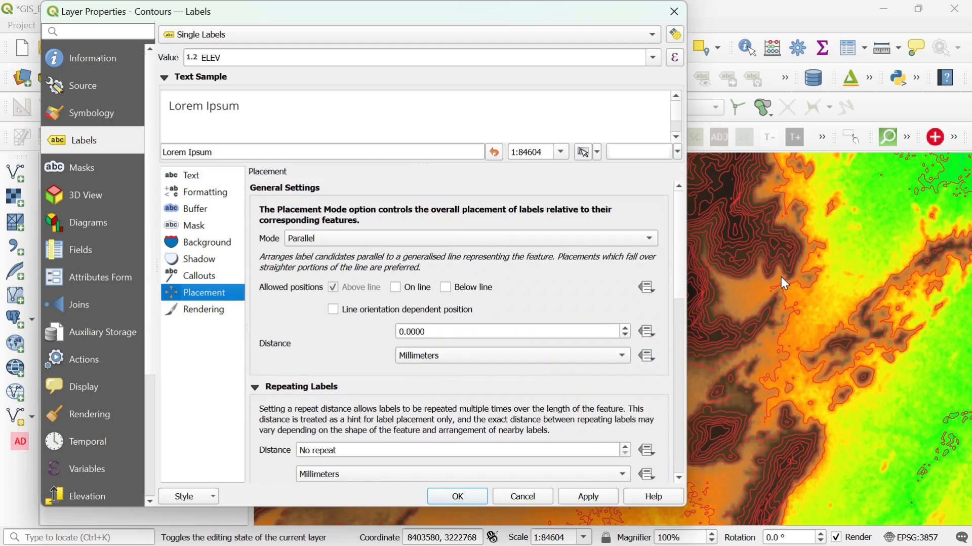
left_click(628, 241)
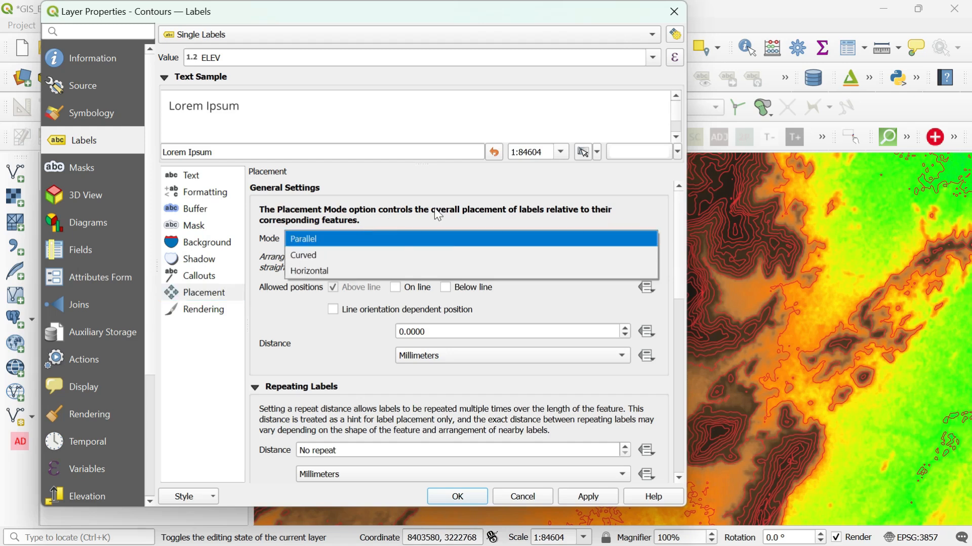
left_click(333, 254)
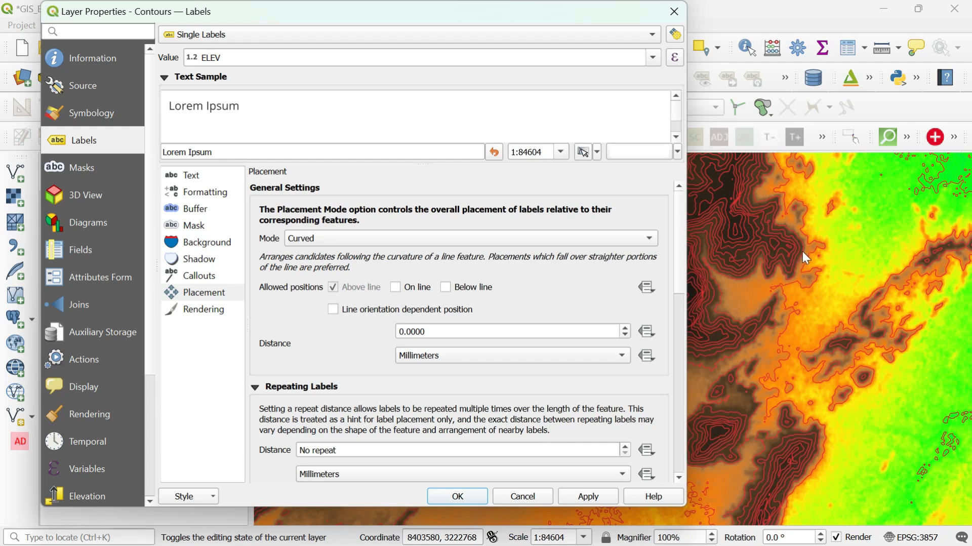
left_click(395, 287)
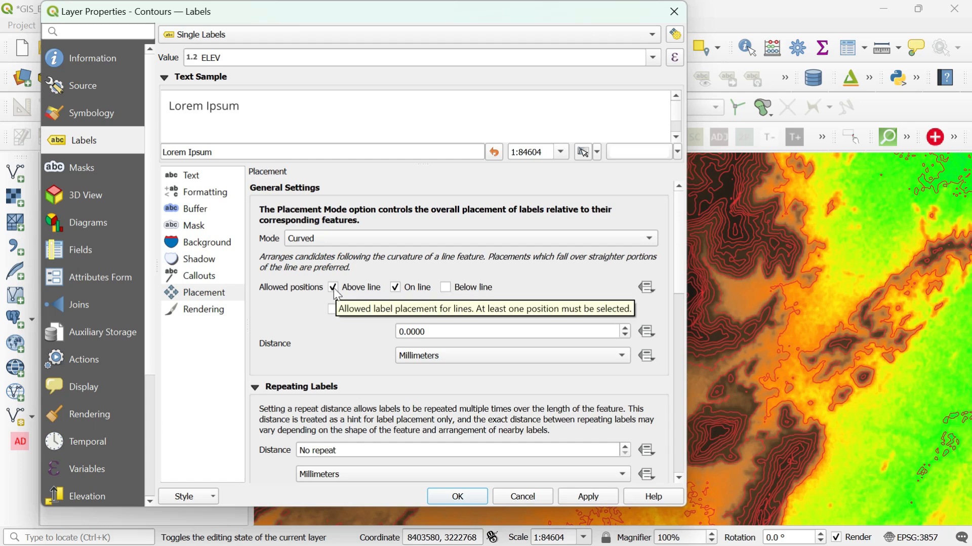
left_click(333, 287)
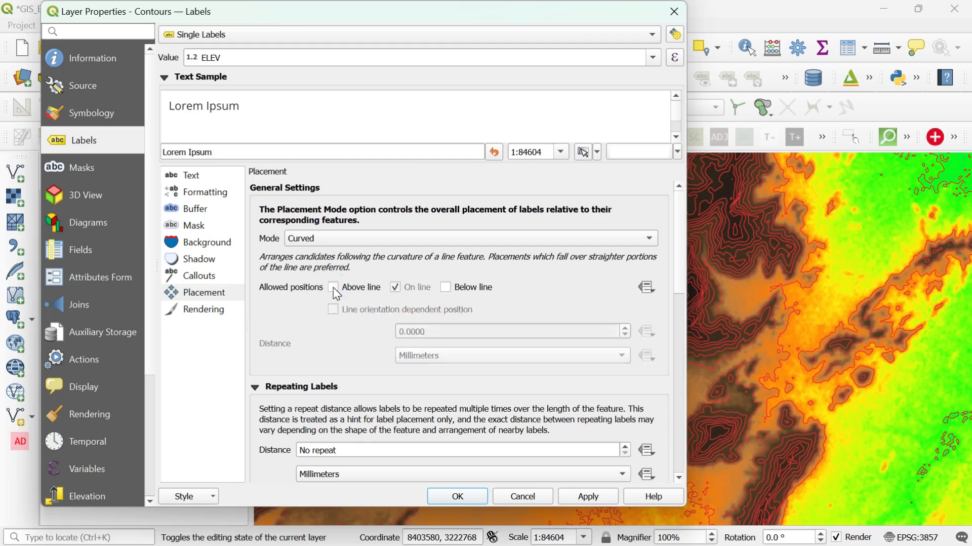
left_click(590, 497)
- Try allowing labels above the line as well as on it, and return to the On line position only
left_click(333, 287)
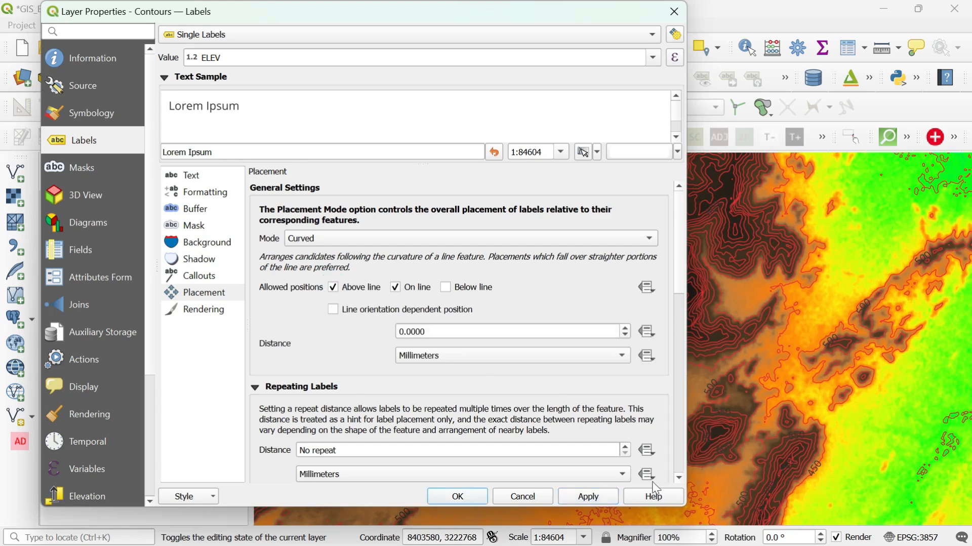
left_click(595, 496)
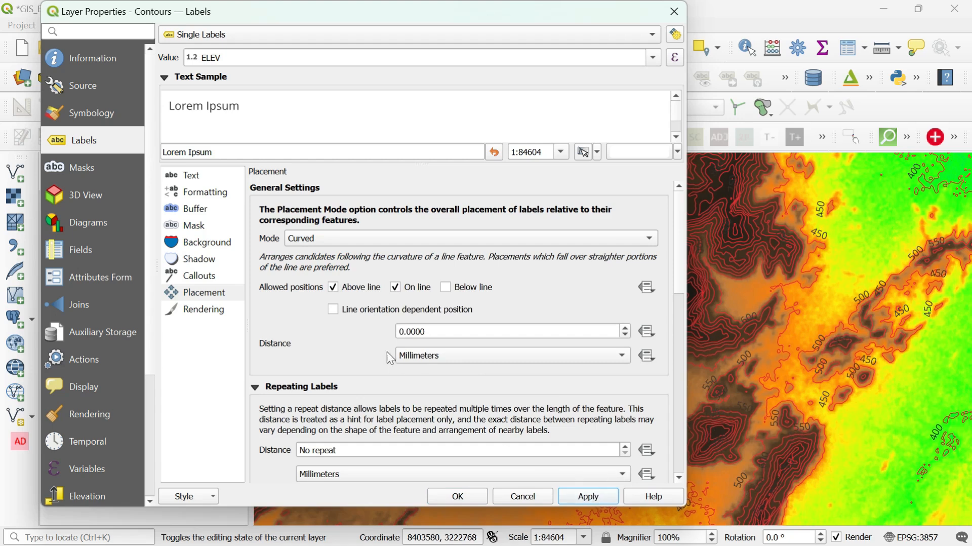
left_click(333, 287)
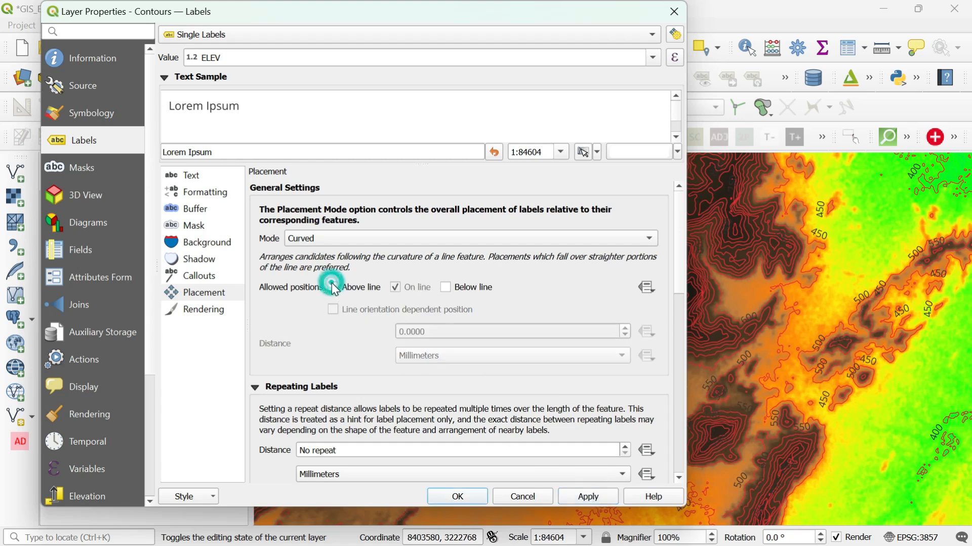
left_click(597, 499)
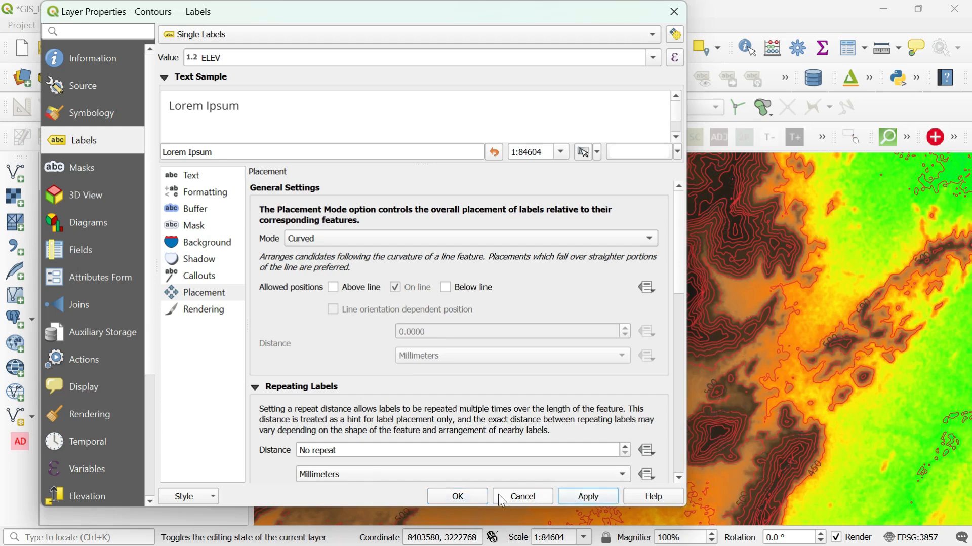
- Accept the layer properties and examine the elevation labels along the contours, at close range and across the ridges
left_click(462, 497)
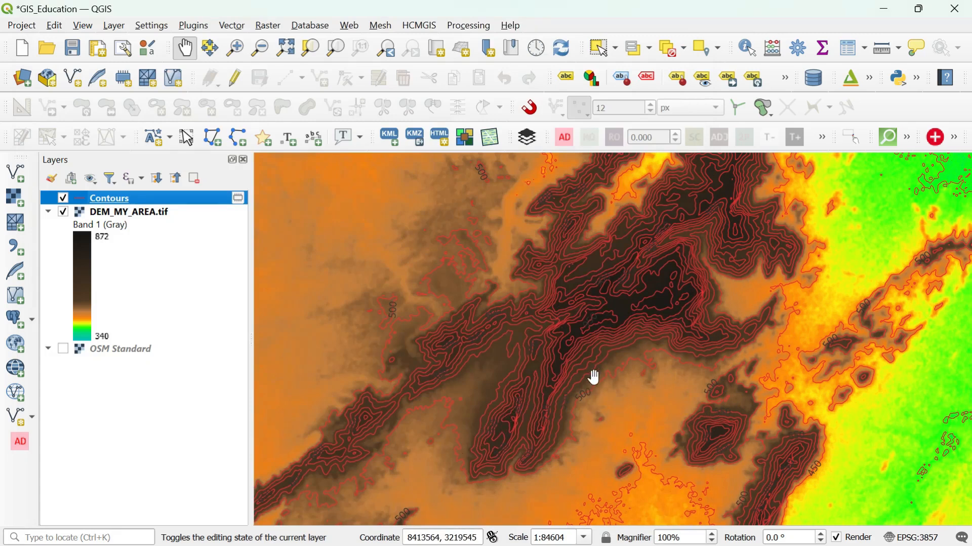
scroll(708, 452, "up", 1)
scroll(708, 452, "up", 1)
scroll(722, 364, "up", 1)
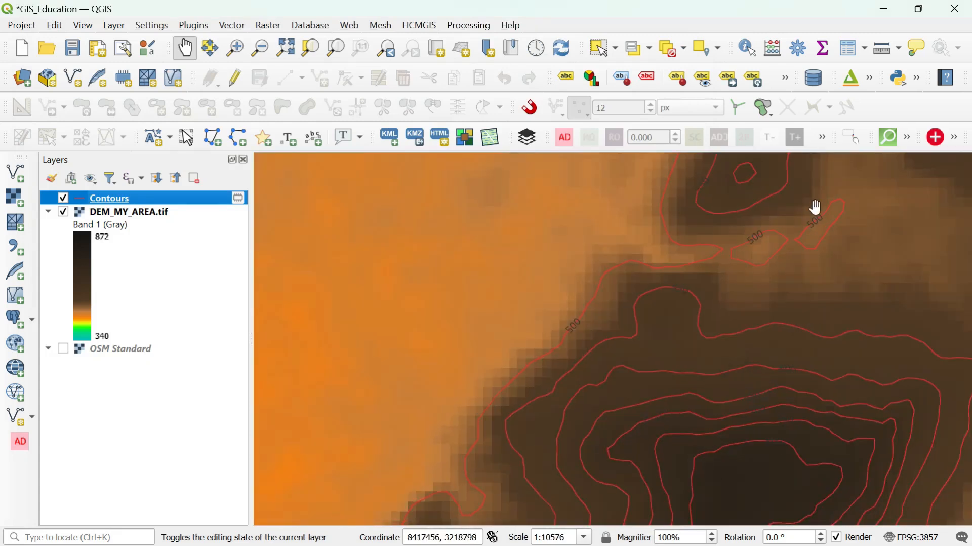
scroll(810, 208, "up", 1)
scroll(706, 266, "up", 1)
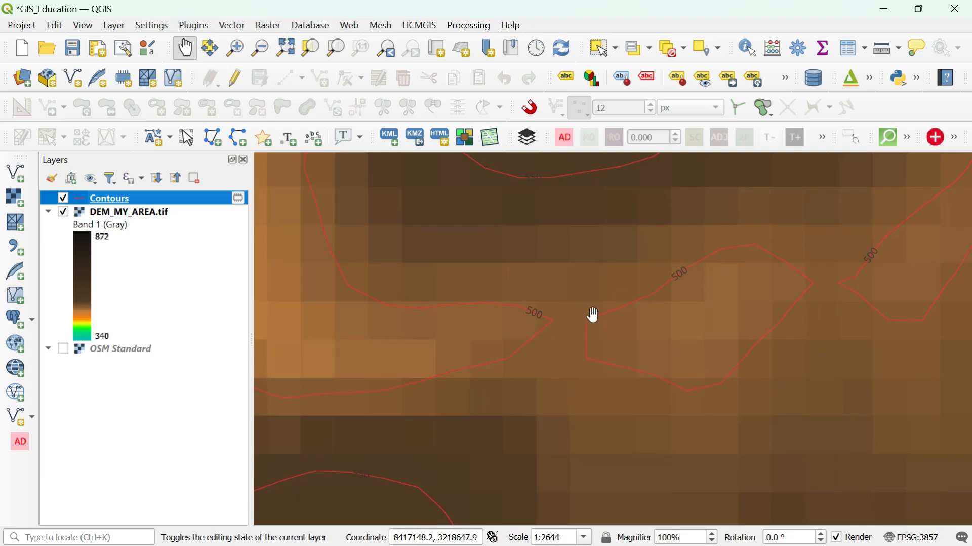
scroll(673, 314, "down", 3)
scroll(608, 289, "down", 1)
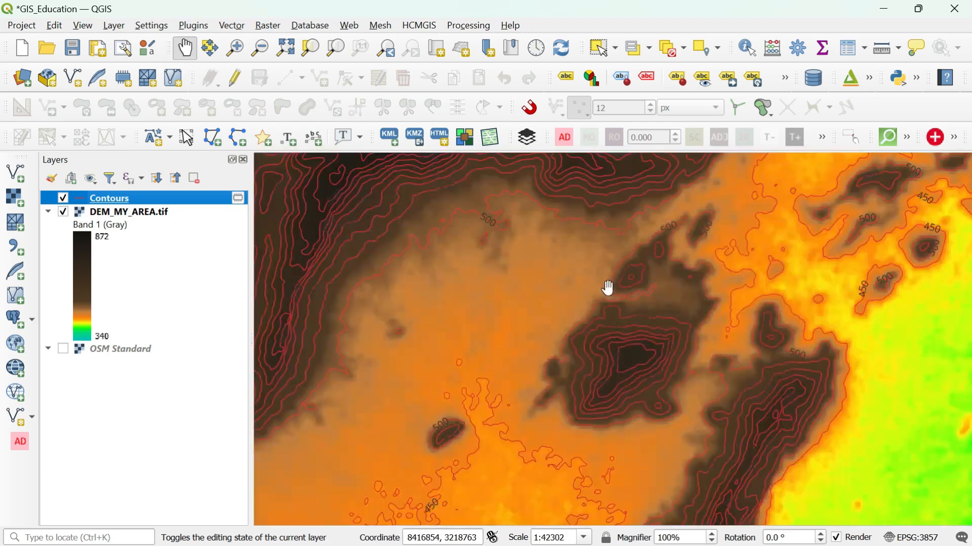
scroll(798, 451, "up", 3)
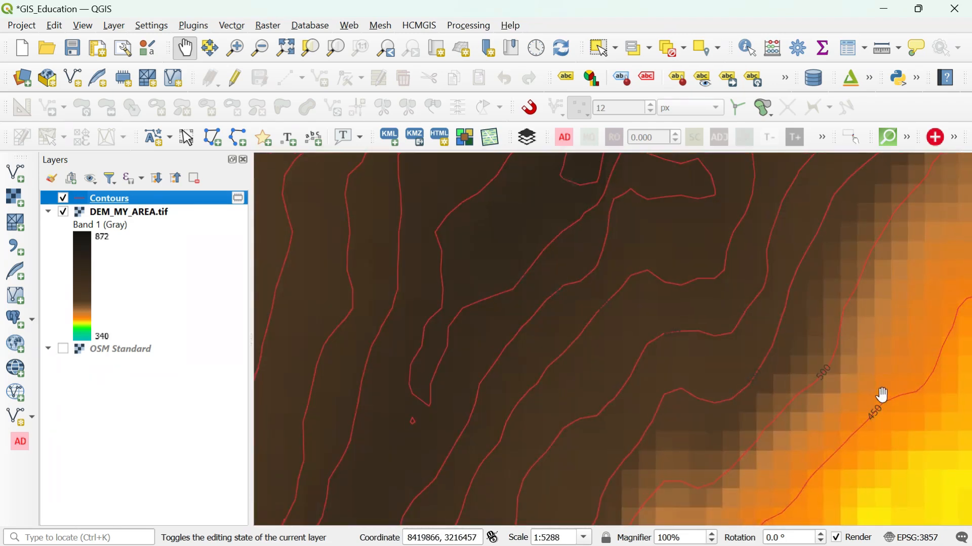
scroll(882, 396, "up", 1)
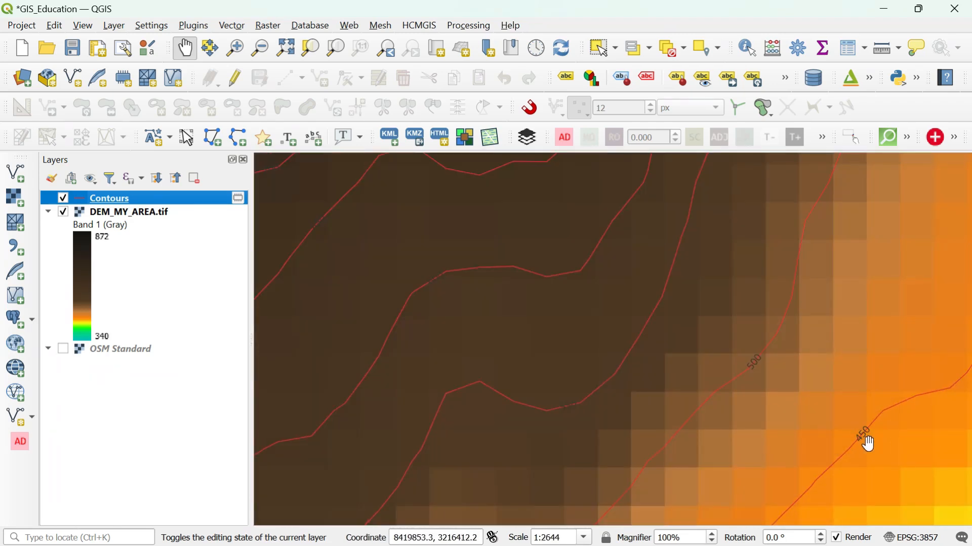
scroll(559, 409, "up", 1)
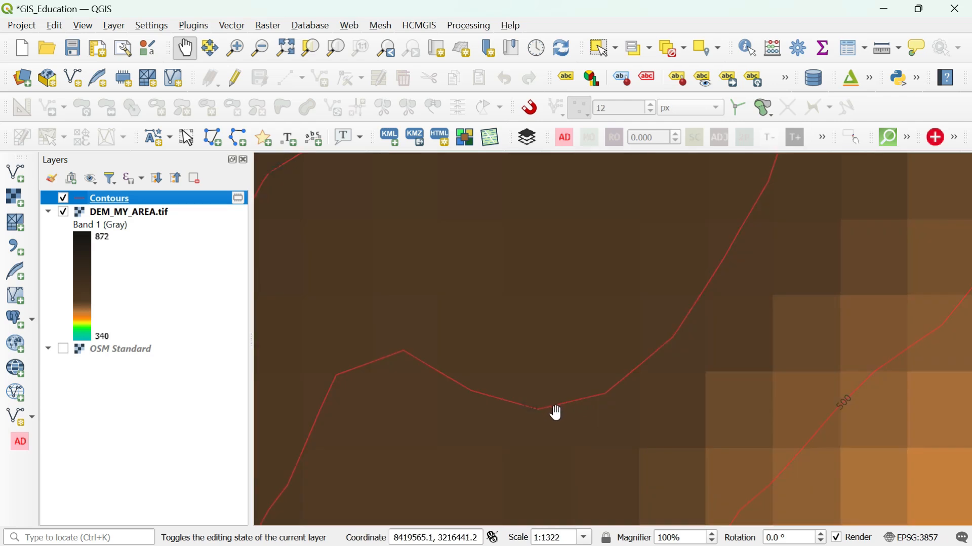
scroll(557, 413, "down", 1)
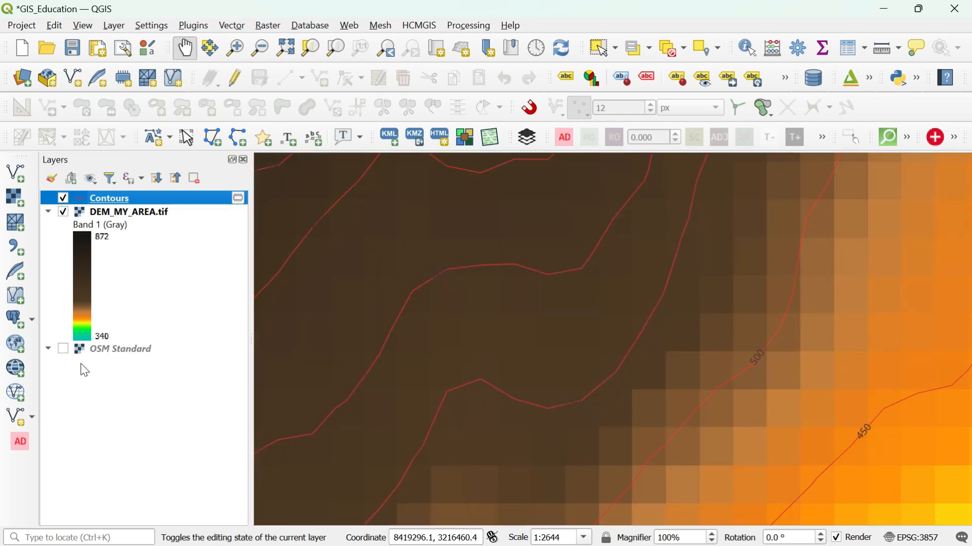
- Reopen the label properties of the Contours layer and review the remaining placement options down to priority and obstacles
right_click(124, 197)
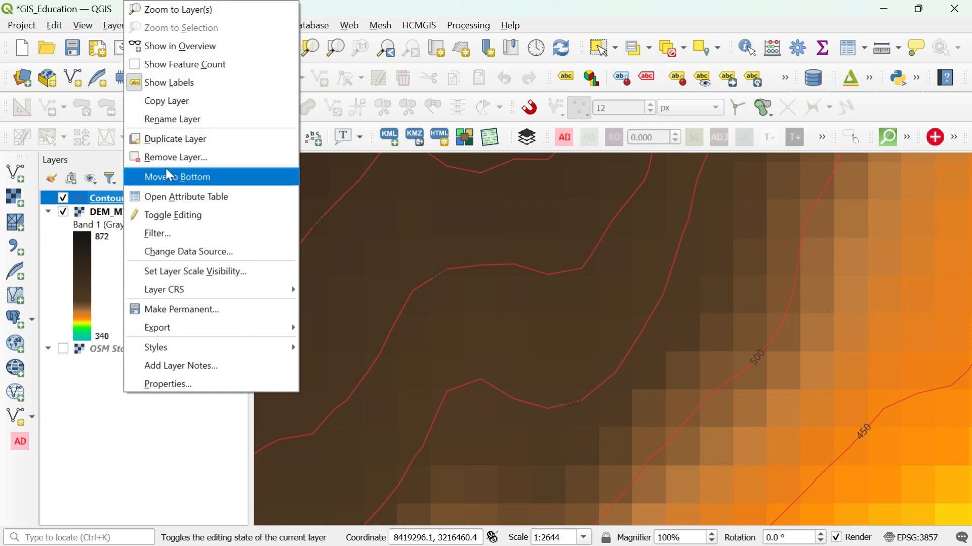
left_click(171, 384)
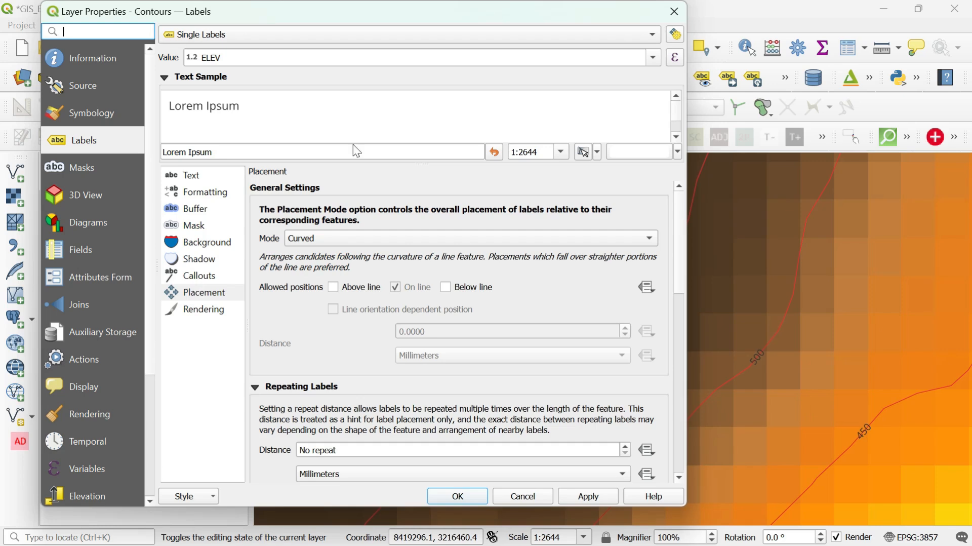
scroll(539, 390, "down", 1)
scroll(538, 393, "down", 9)
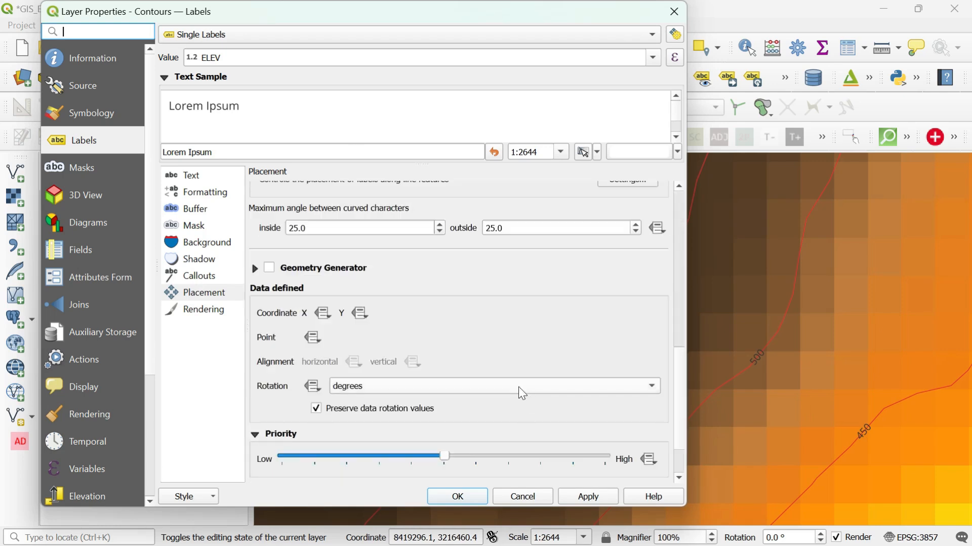
scroll(490, 360, "down", 1)
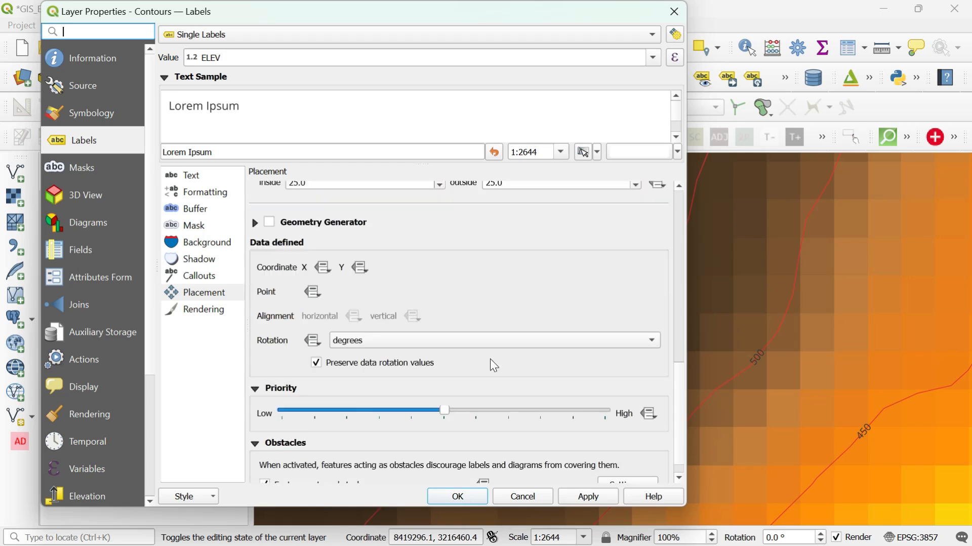
scroll(320, 383, "down", 1)
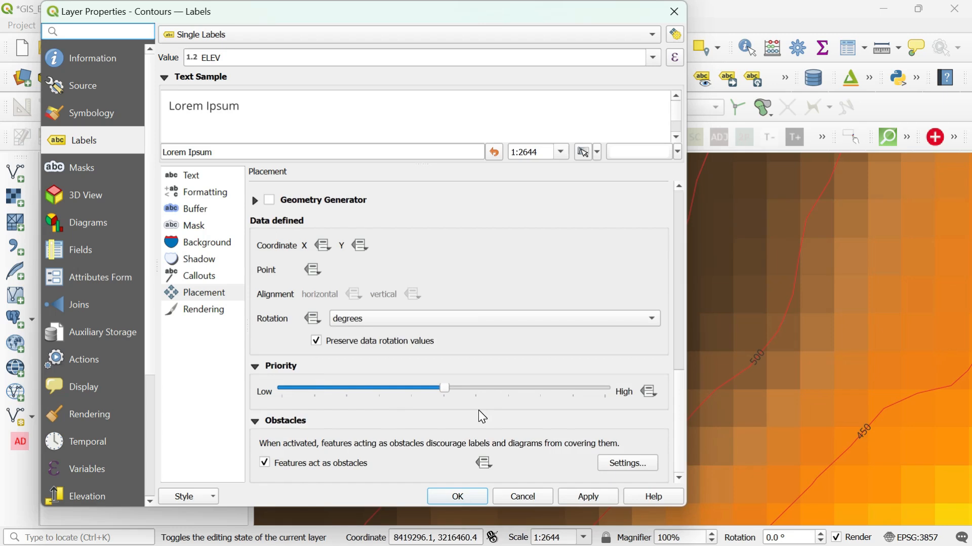
- Try scale dependent visibility in the rendering options of the contour labels
left_click(202, 309)
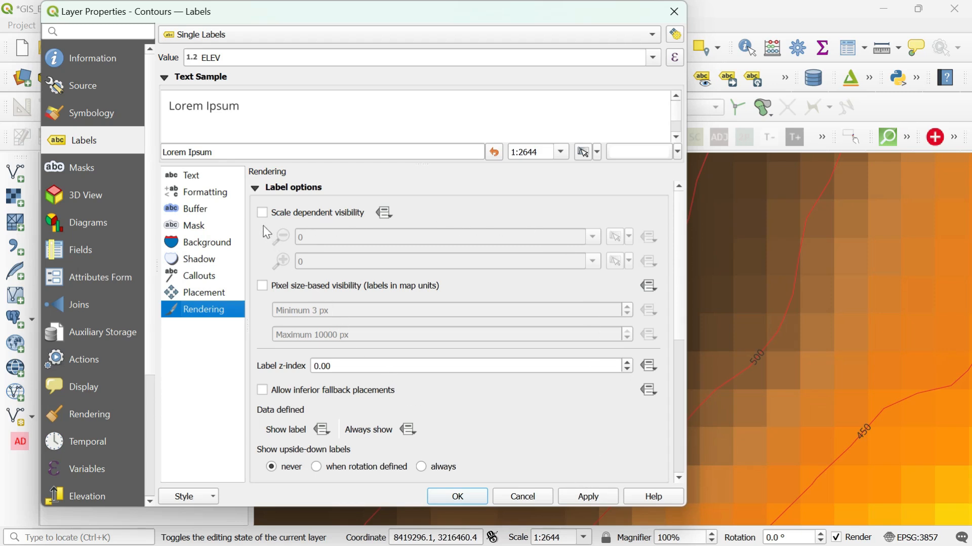
left_click(262, 212)
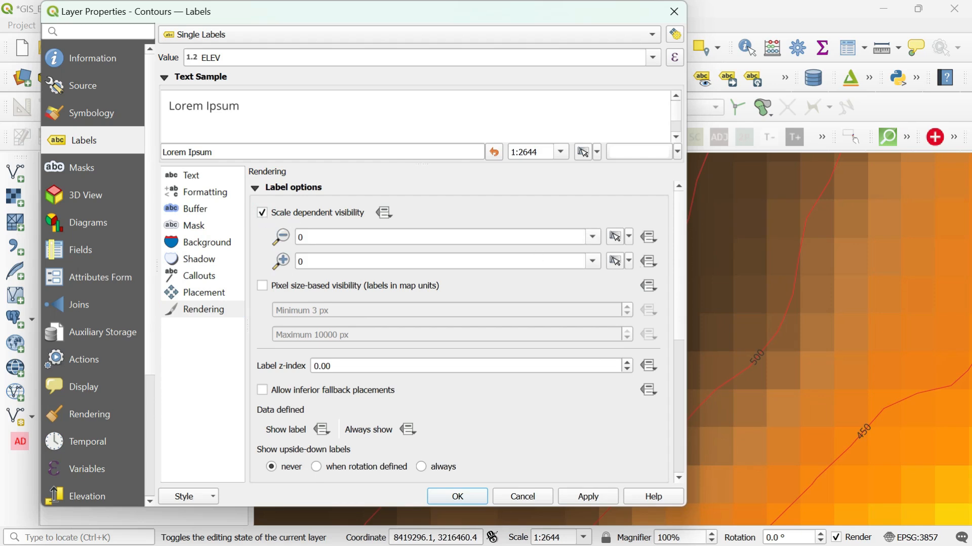
left_click(262, 214)
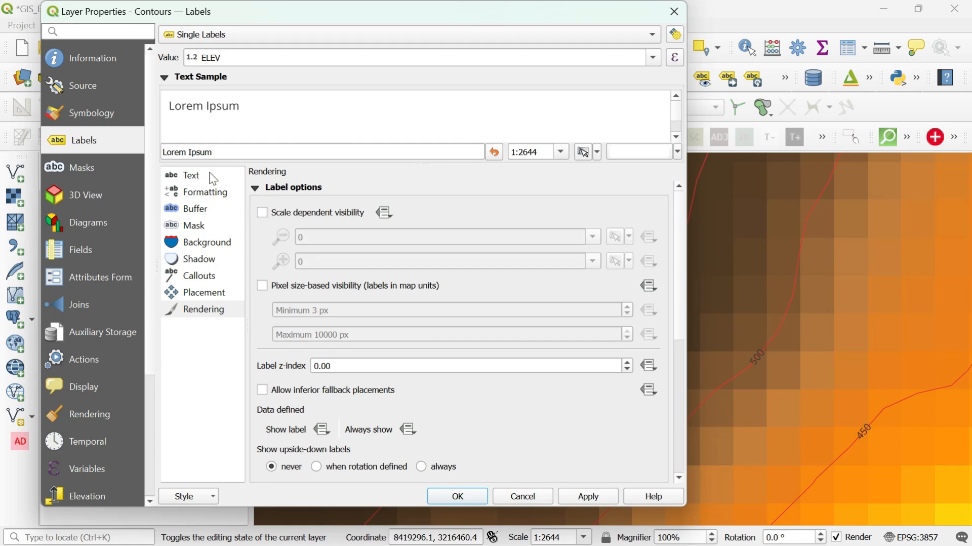
- Look through the preset line symbols of the Contours layer, and open the text settings of its labels
left_click(101, 119)
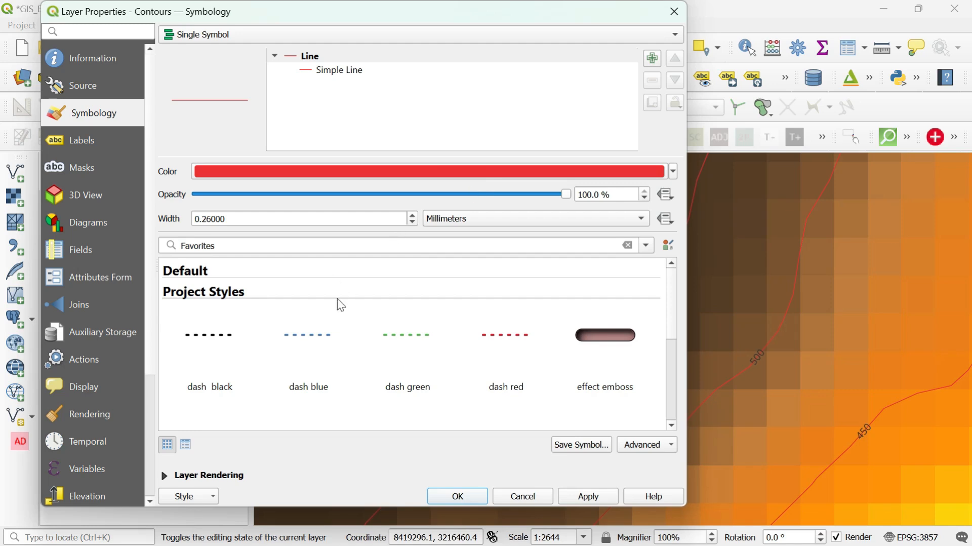
scroll(287, 360, "down", 4)
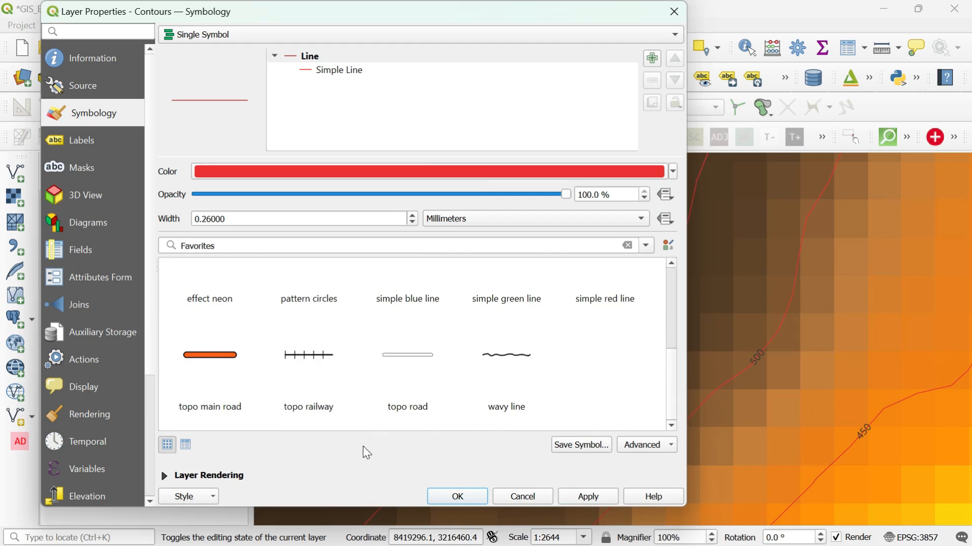
left_click(83, 142)
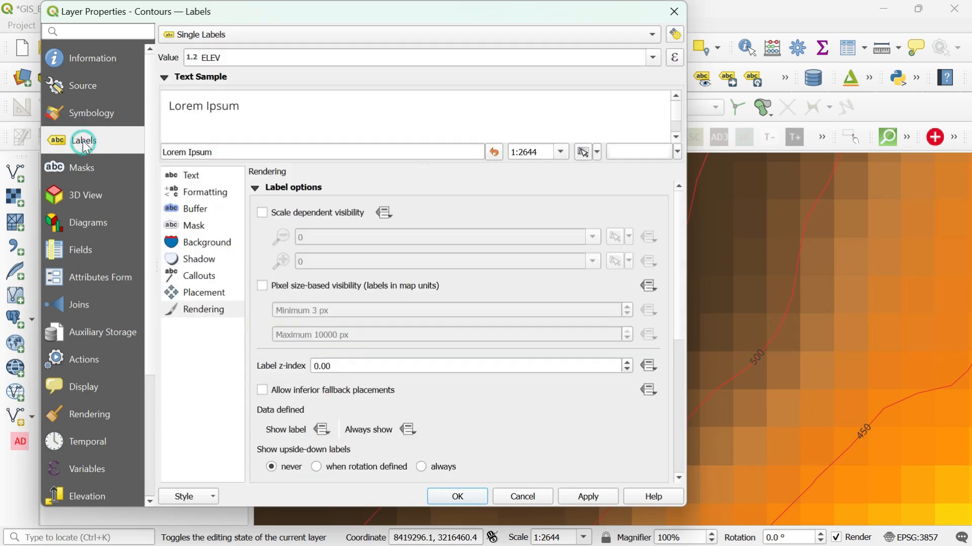
left_click(194, 178)
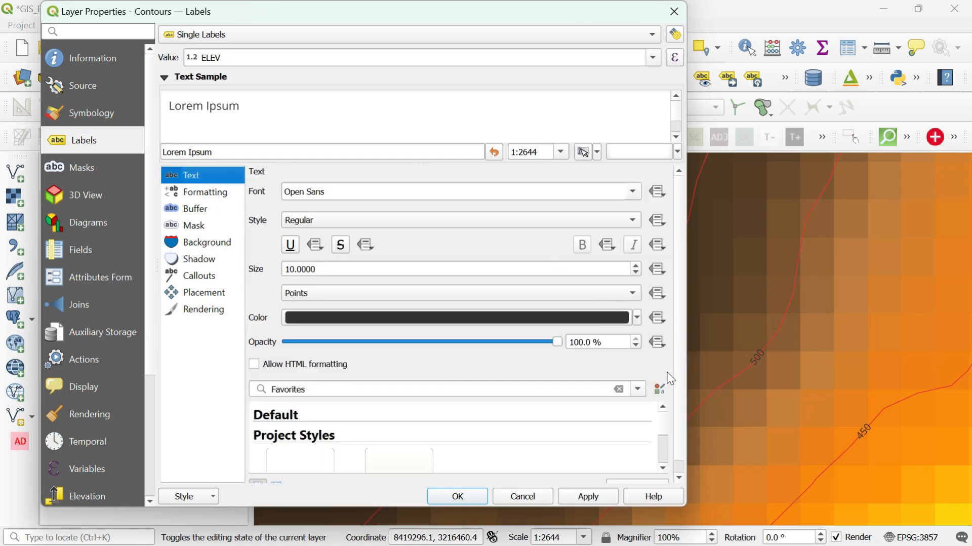
- Set the text color of the contour labels to the pale grey #e1ebe9 and apply it
left_click(600, 320)
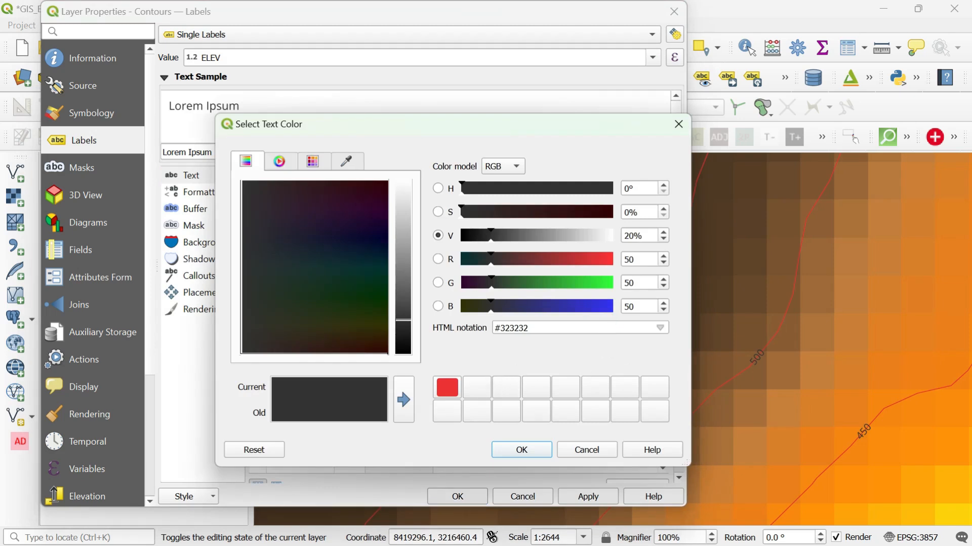
left_click(453, 385)
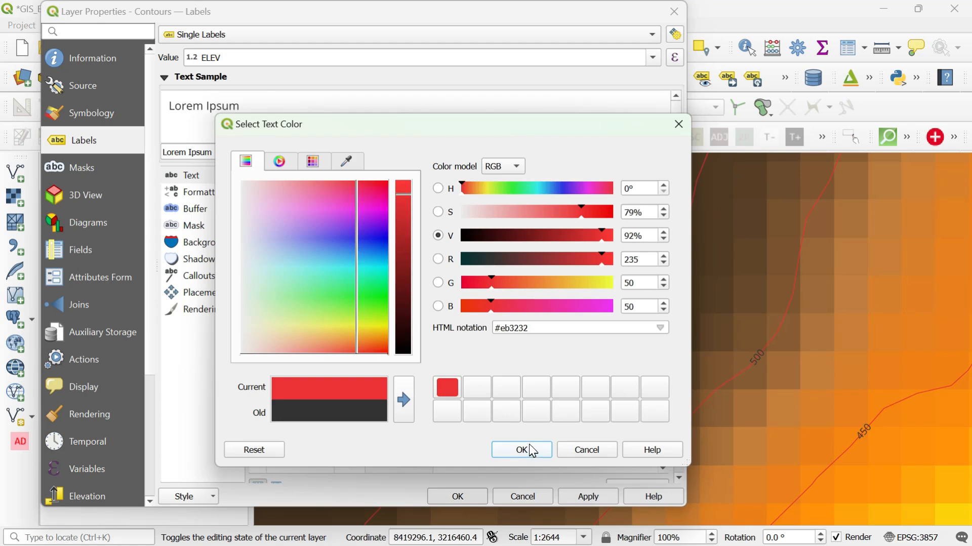
left_click(281, 166)
left_click(313, 161)
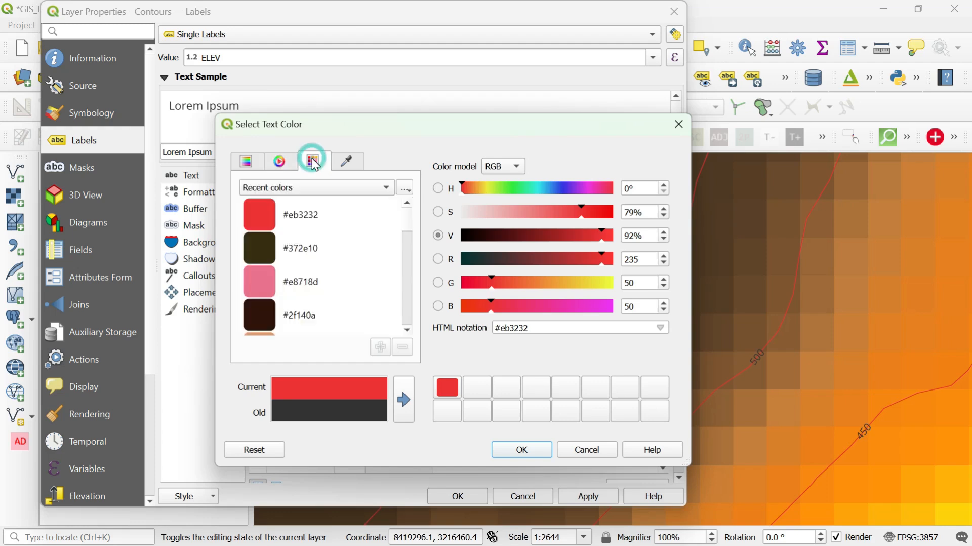
left_click(246, 162)
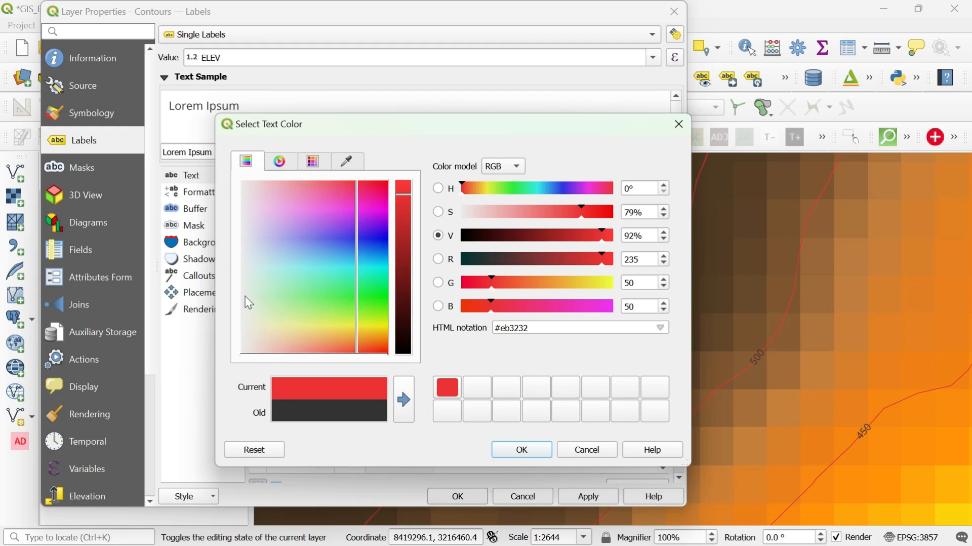
left_click(247, 272)
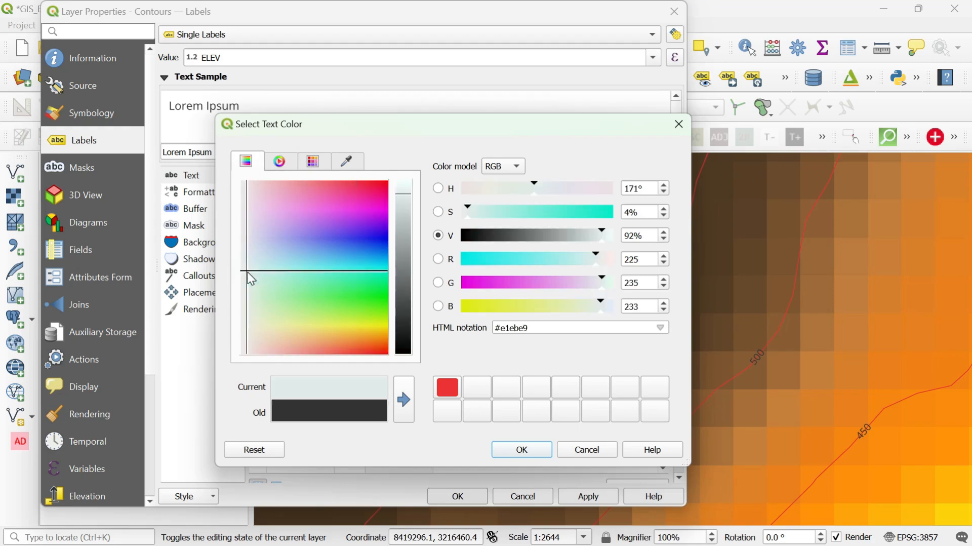
left_click(539, 454)
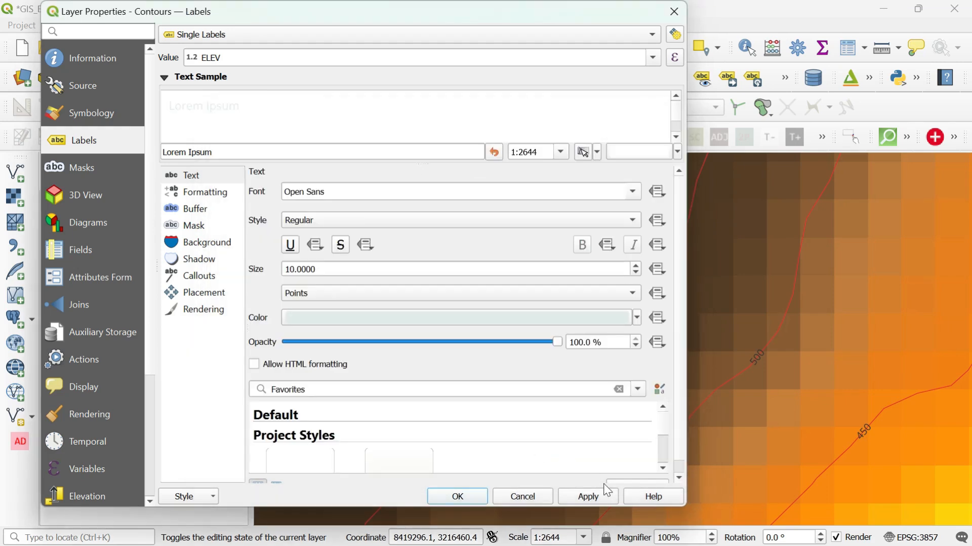
left_click(595, 494)
- Try a 1 mm text buffer around the contour labels and check it on the map
left_click(199, 211)
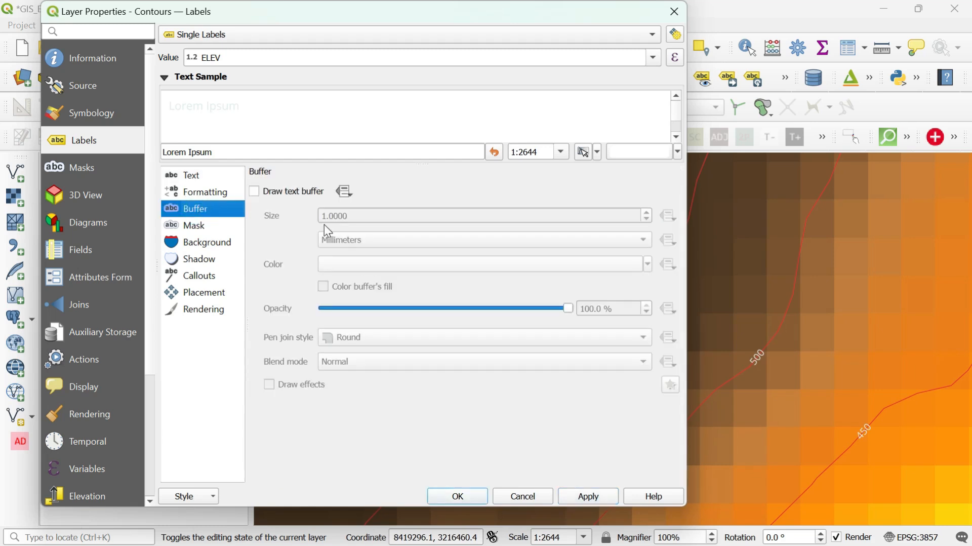
left_click(256, 190)
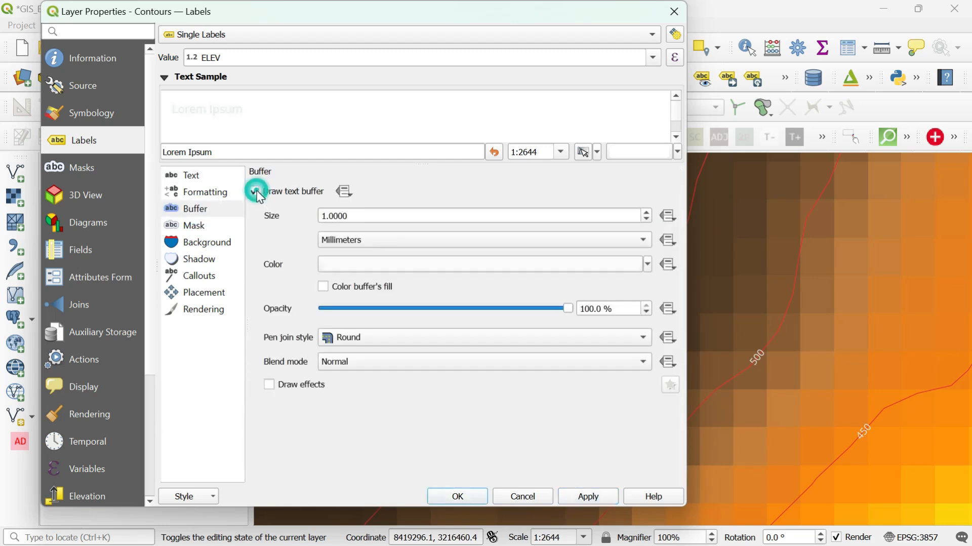
left_click(583, 498)
left_click(448, 500)
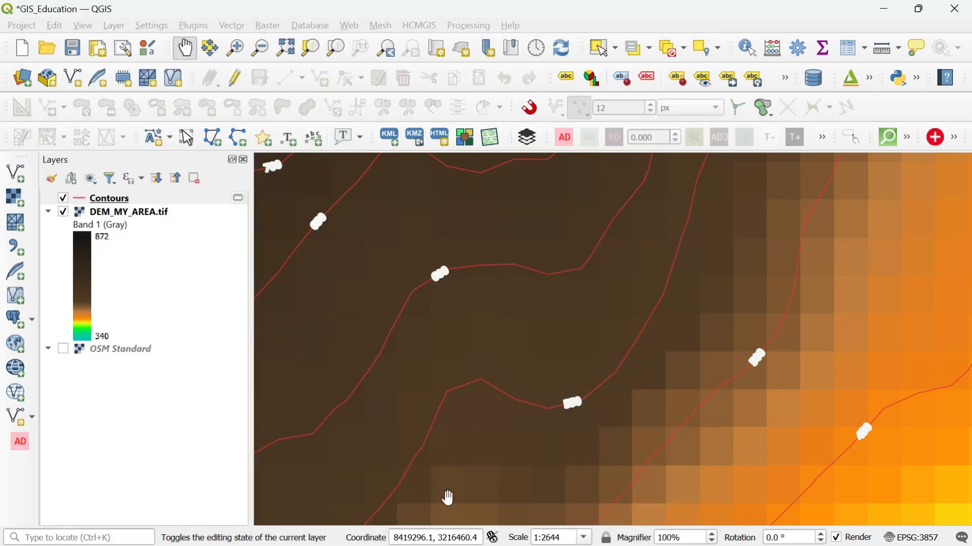
scroll(439, 275, "up", 2)
scroll(550, 261, "up", 1)
scroll(550, 261, "up", 1)
scroll(563, 251, "down", 3)
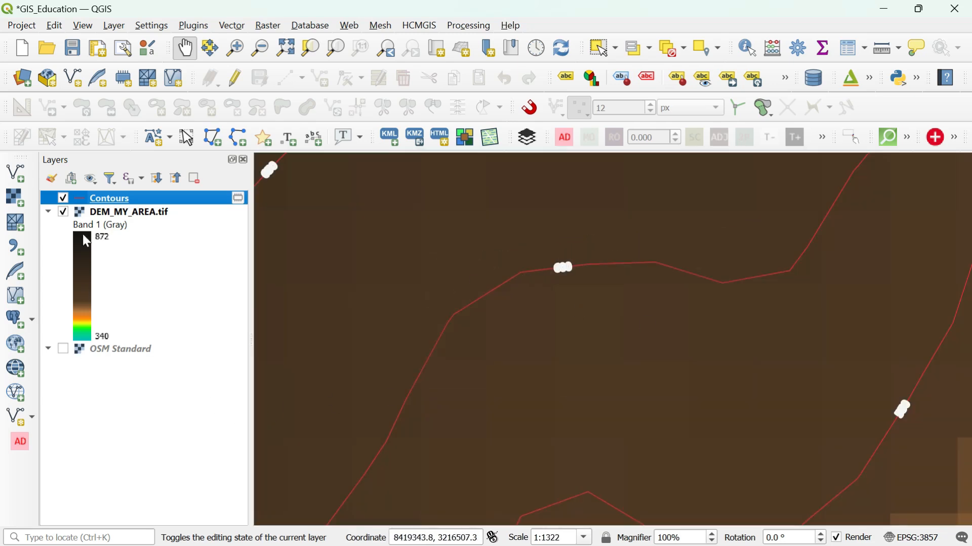
- Turn off the text buffer in the label properties of the Contours layer and accept the properties
right_click(107, 203)
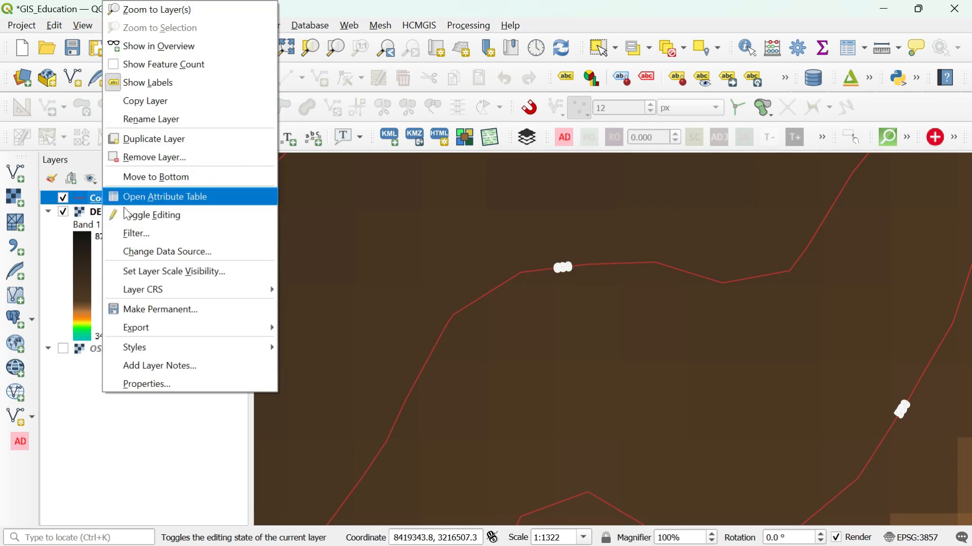
left_click(153, 383)
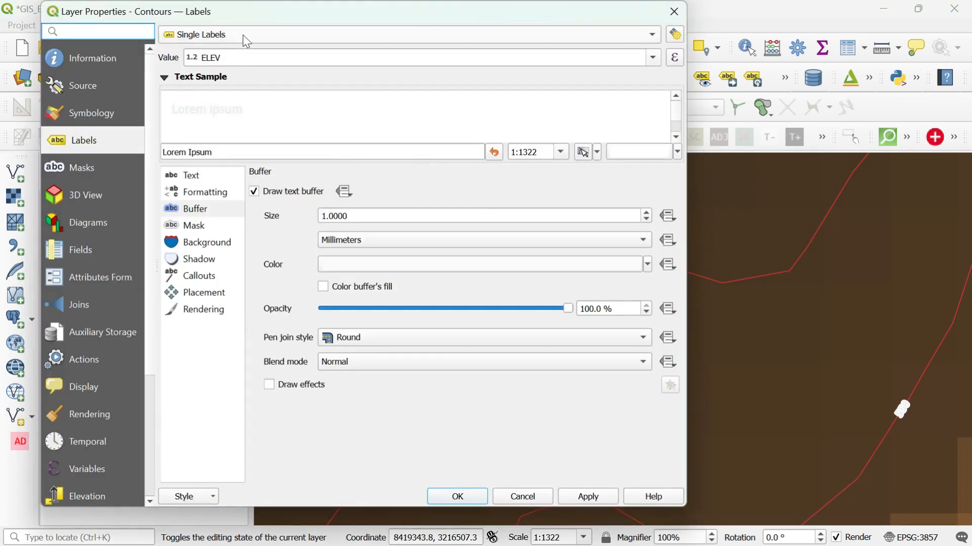
left_click(254, 192)
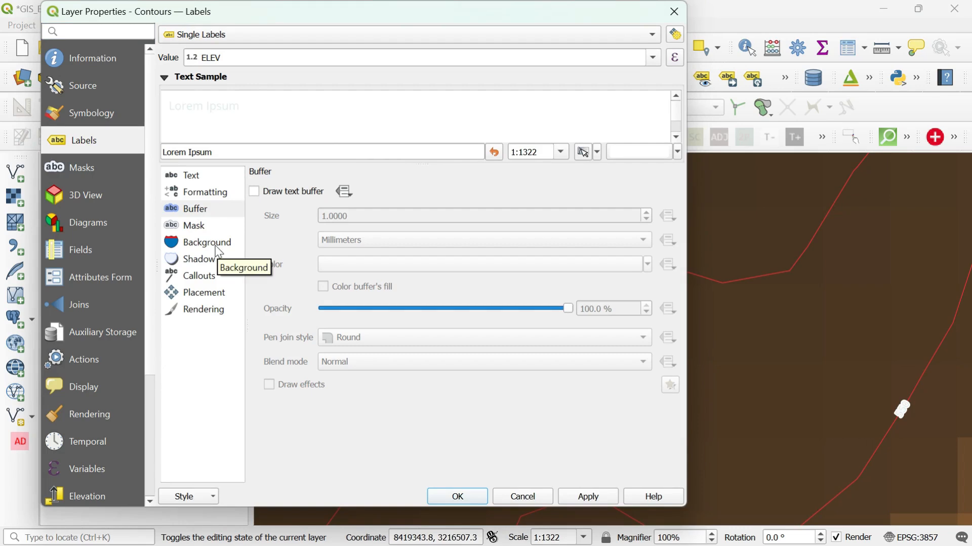
left_click(590, 498)
left_click(470, 497)
- Examine the recolored elevation labels along the contours, from close range out to the whole DEM and across the ridges
scroll(572, 263, "up", 2)
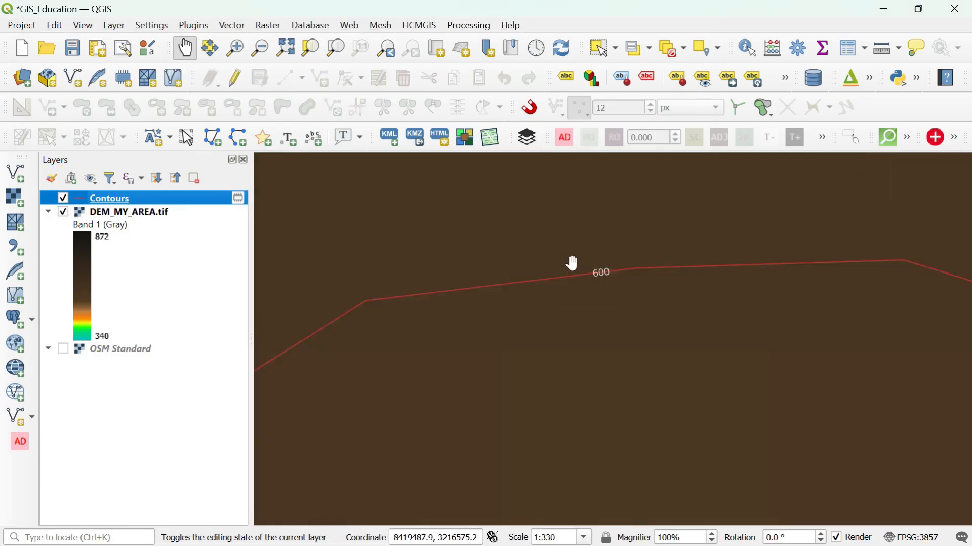
scroll(577, 279, "down", 2)
scroll(578, 304, "down", 2)
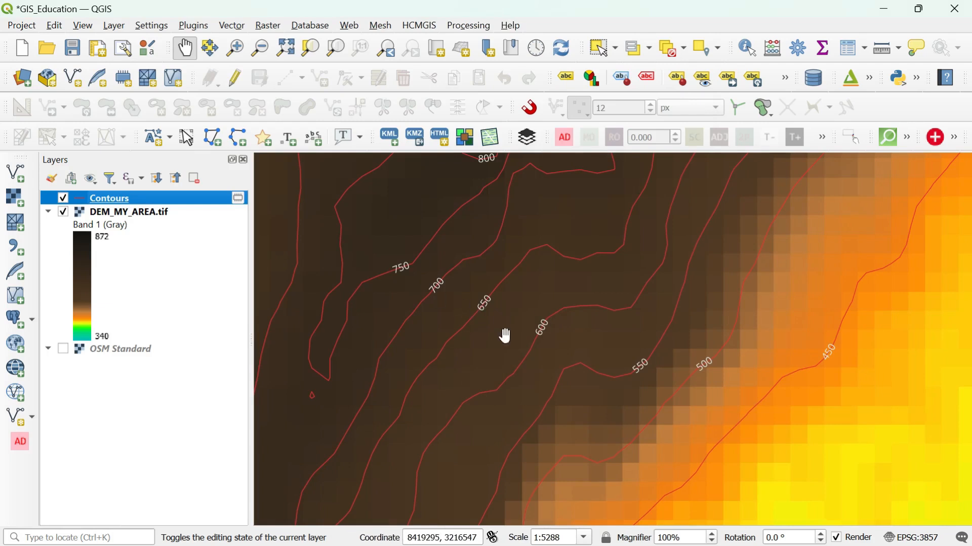
scroll(607, 380, "down", 1)
scroll(560, 245, "up", 1)
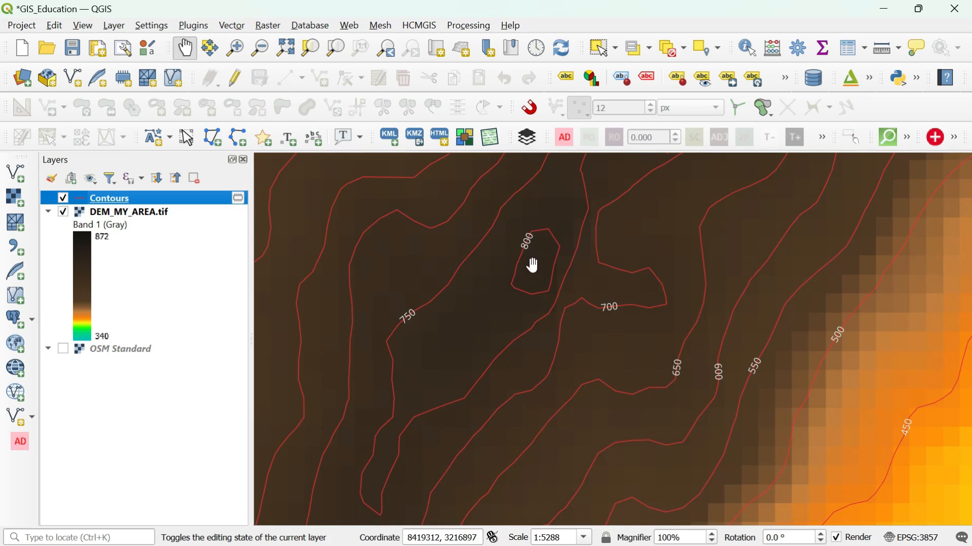
scroll(536, 342, "down", 1)
scroll(511, 354, "down", 1)
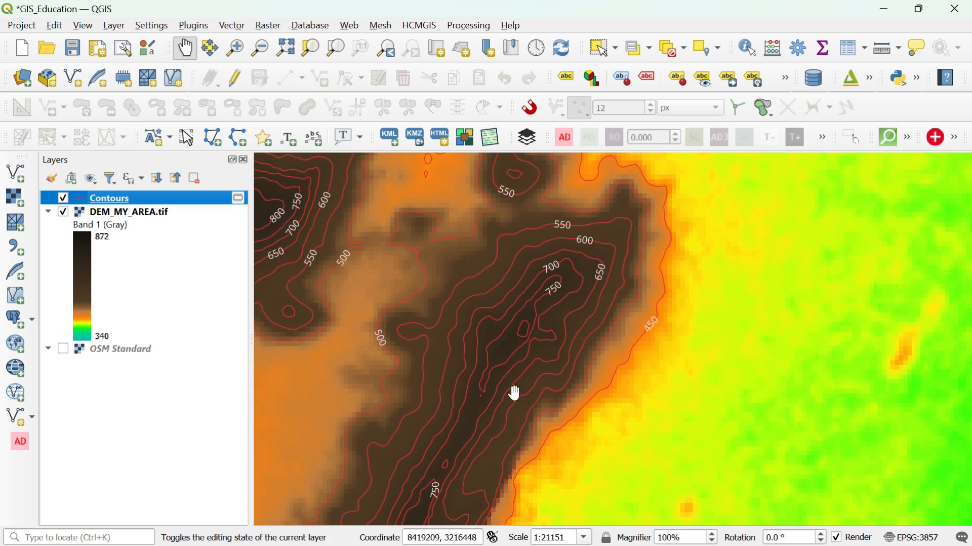
scroll(515, 392, "down", 1)
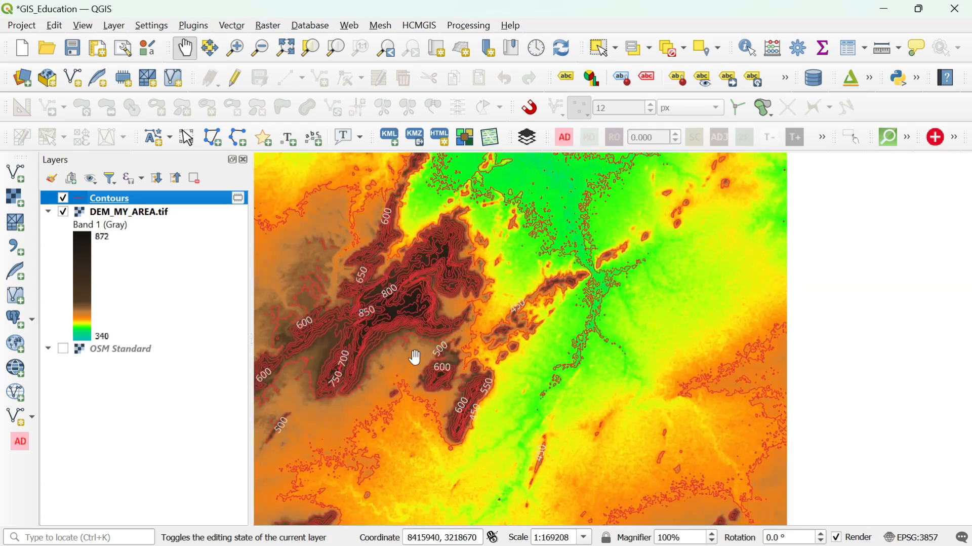
scroll(304, 379, "up", 1)
scroll(549, 412, "down", 1)
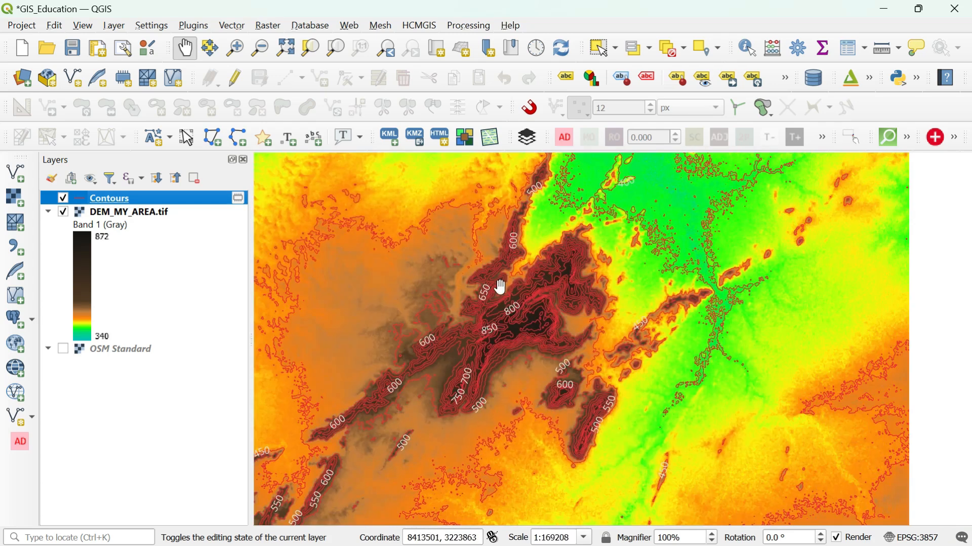
scroll(499, 284, "up", 1)
scroll(470, 445, "down", 2)
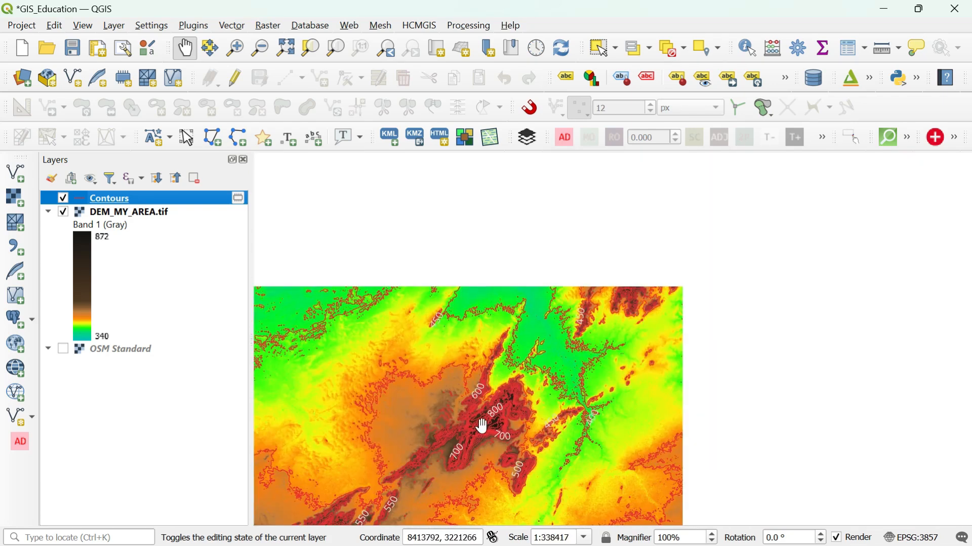
scroll(512, 348, "up", 1)
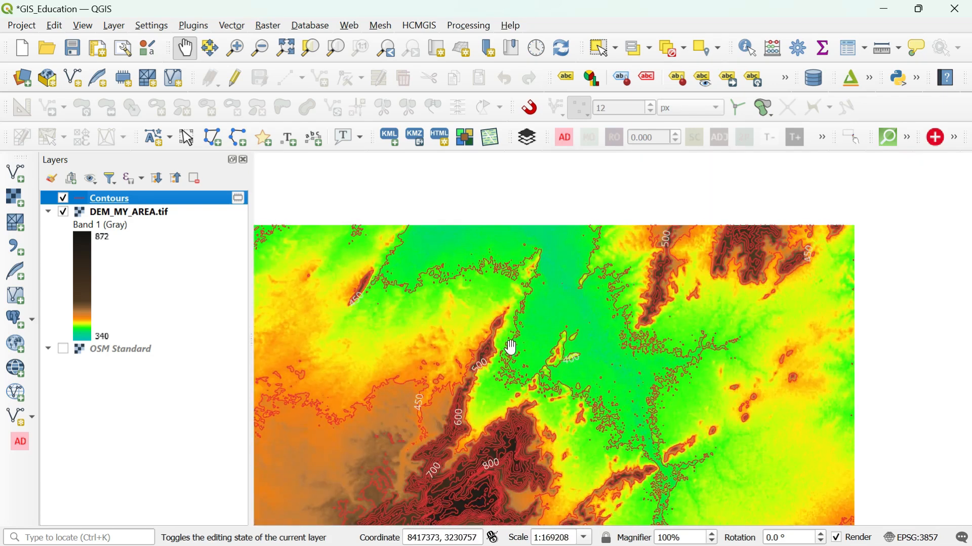
scroll(513, 291, "down", 1)
scroll(597, 275, "down", 1)
scroll(463, 408, "up", 2)
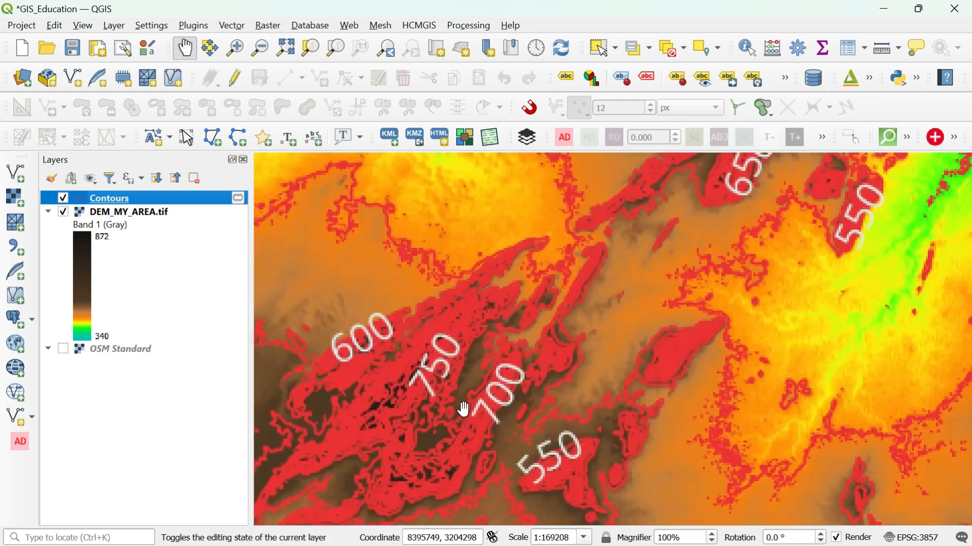
scroll(463, 408, "up", 1)
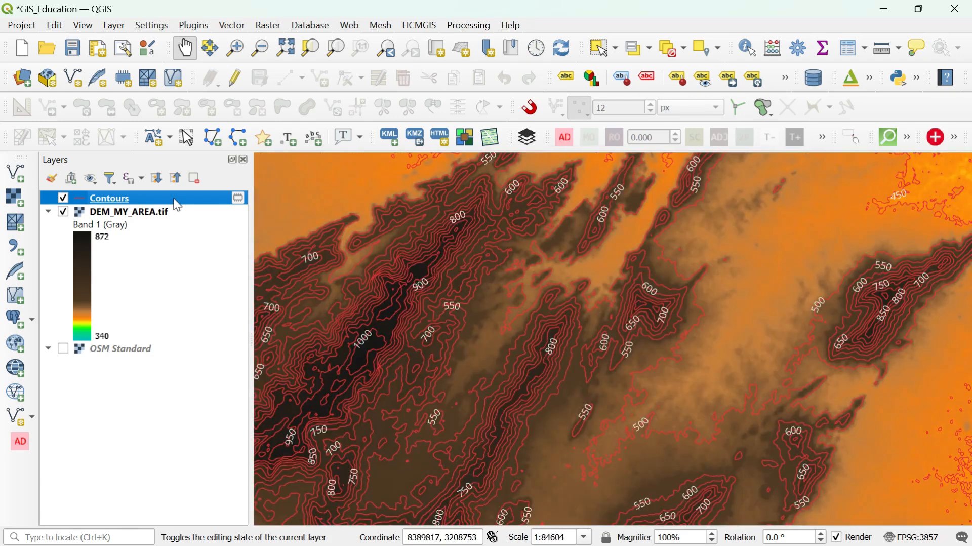
- Review the ELEV values in the attribute table of the Contours layer, and close the table
right_click(175, 198)
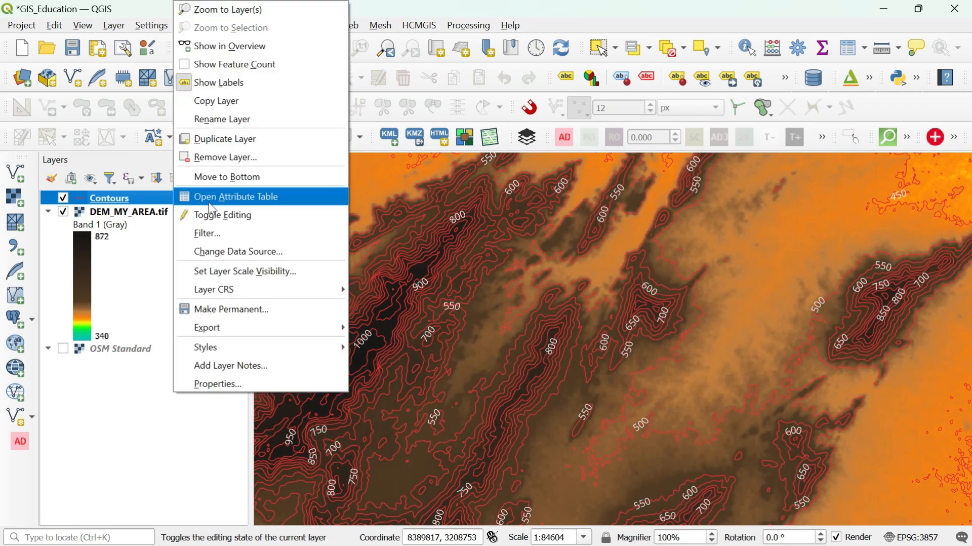
left_click(211, 197)
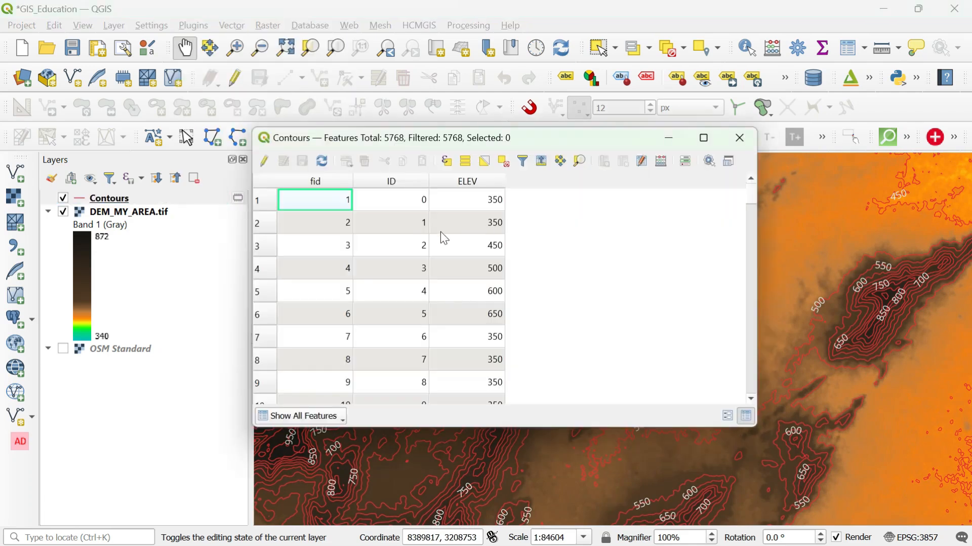
scroll(453, 360, "down", 20)
scroll(457, 372, "down", 17)
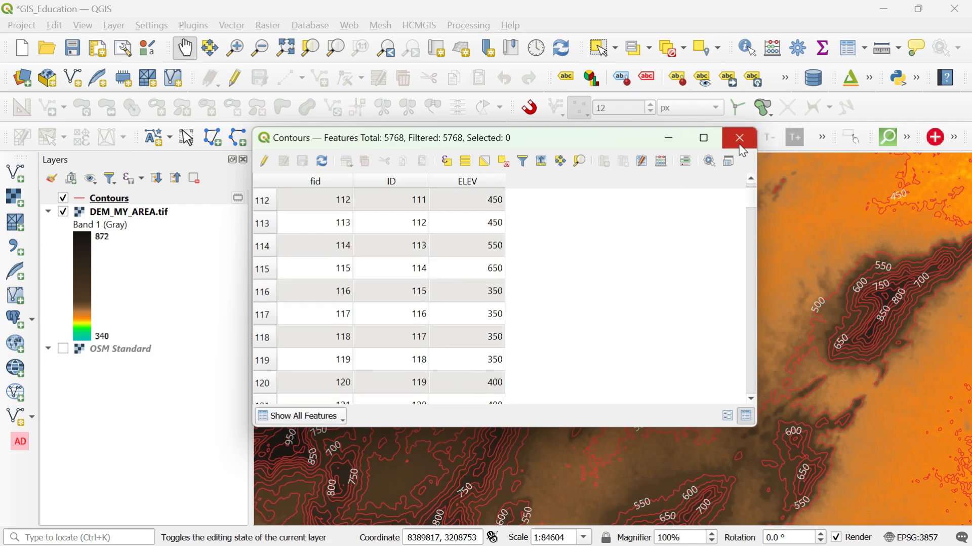
left_click(739, 138)
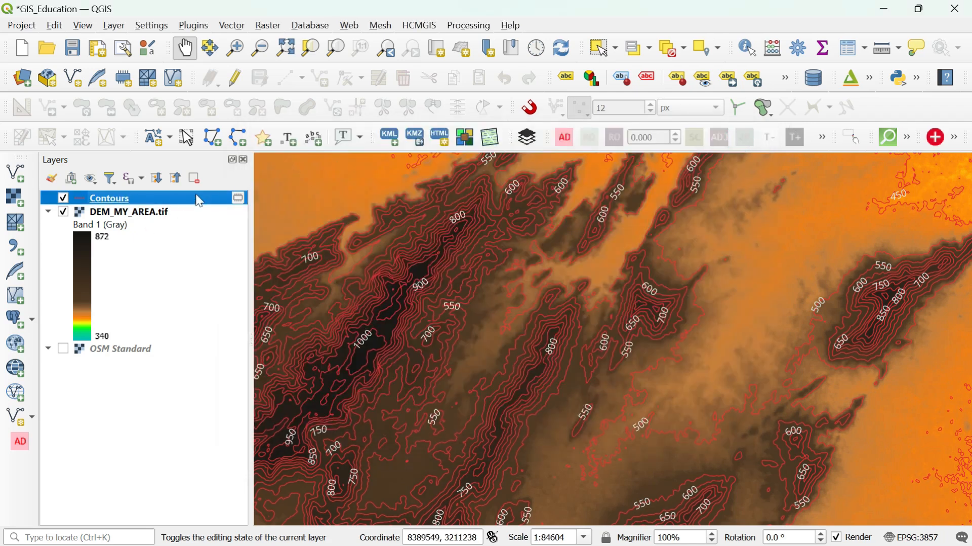
- Start exporting the features of the Contours layer with ESRI Shapefile as the format
right_click(232, 199)
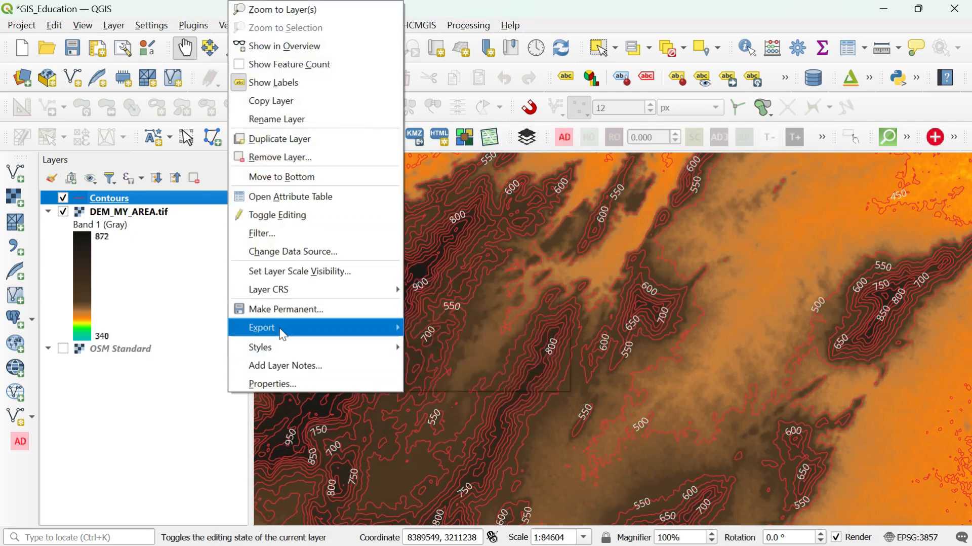
mouse_move(398, 330)
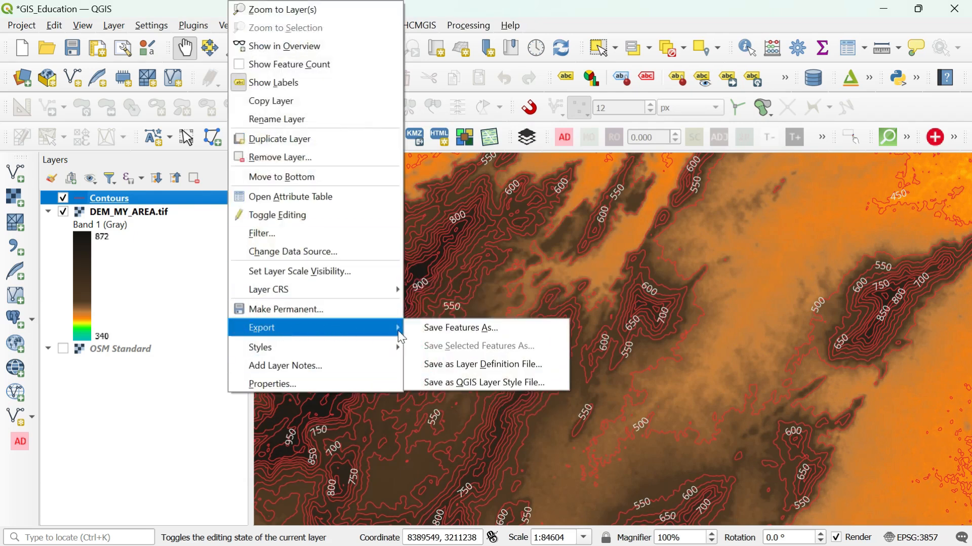
left_click(463, 329)
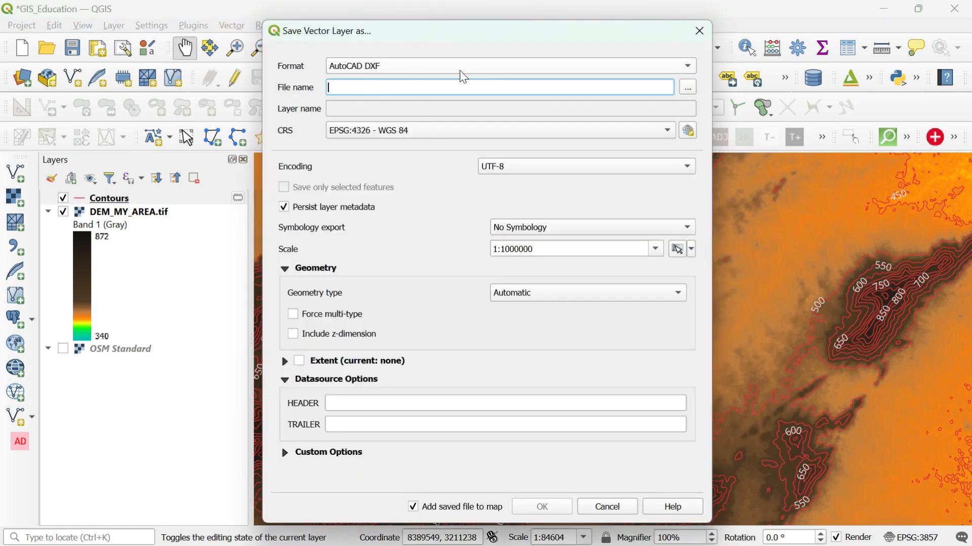
left_click(597, 66)
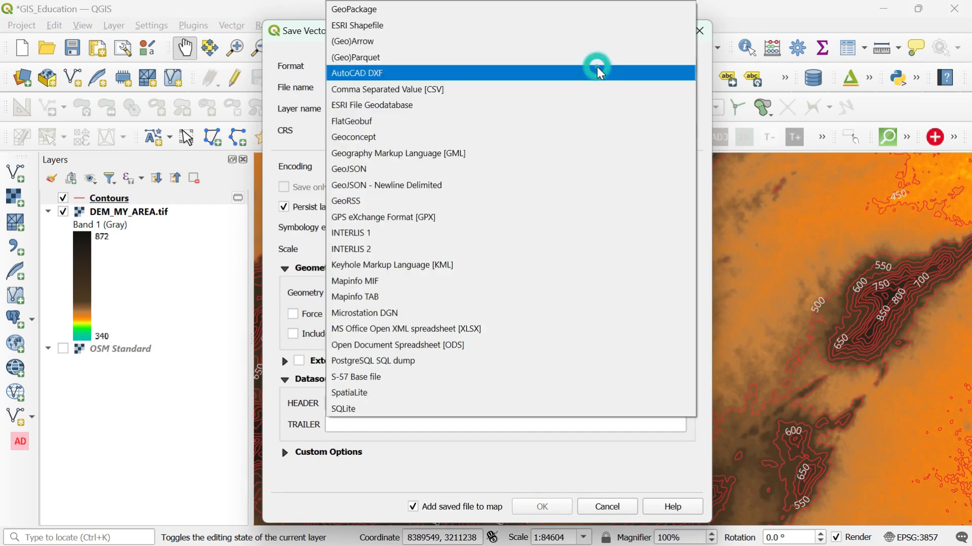
left_click(392, 22)
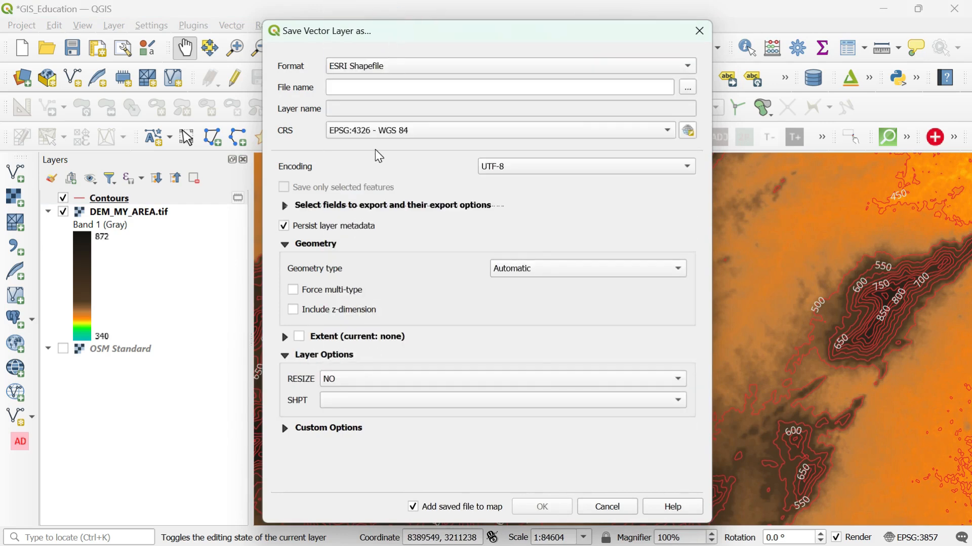
- Export the Contours layer to D:\Mafinga-24.08.2024 with the file name contours, adding the saved file to the map
left_click(688, 87)
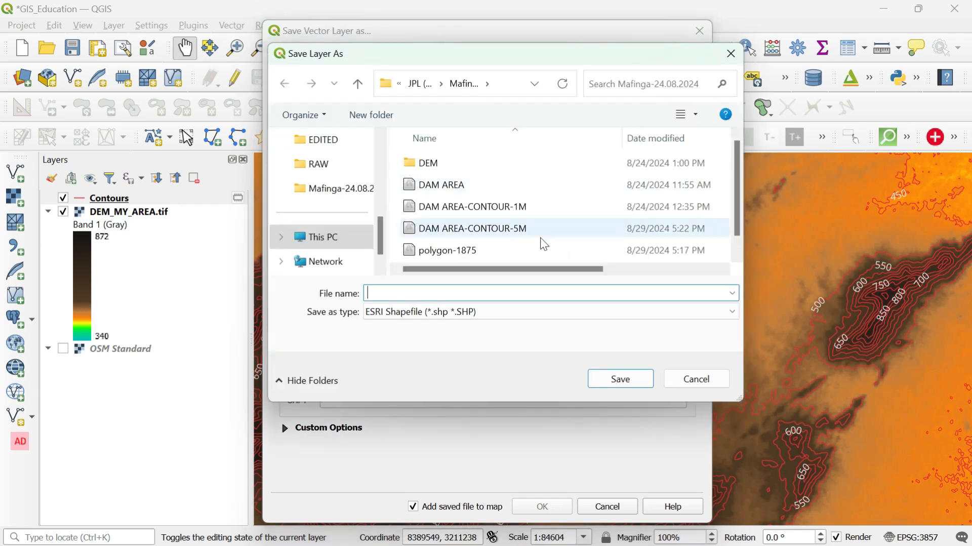
scroll(430, 218, "down", 1)
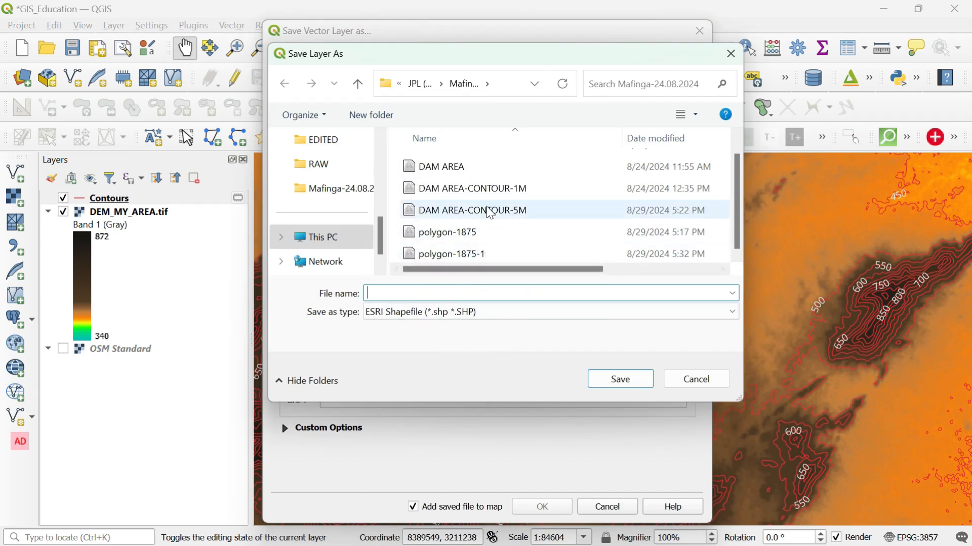
left_click(536, 89)
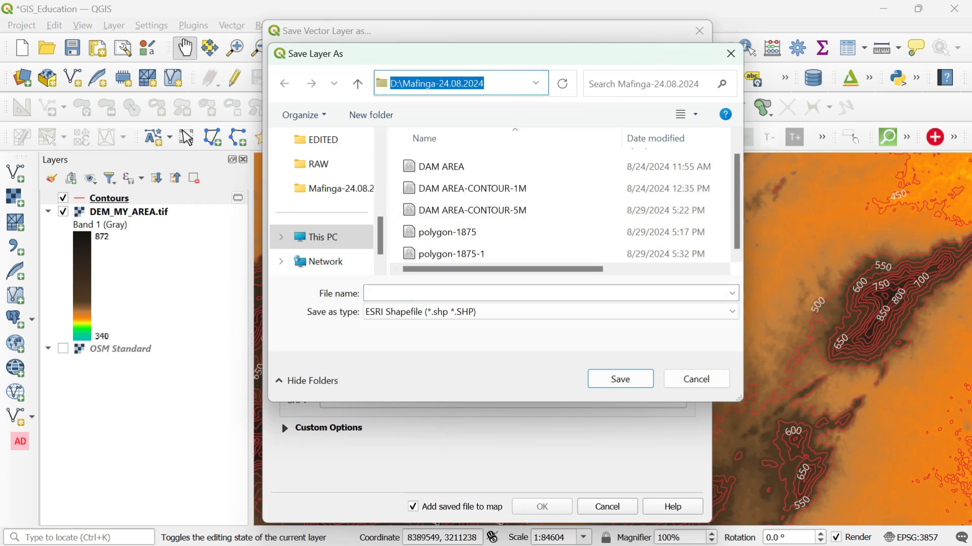
left_click(389, 294)
type("c")
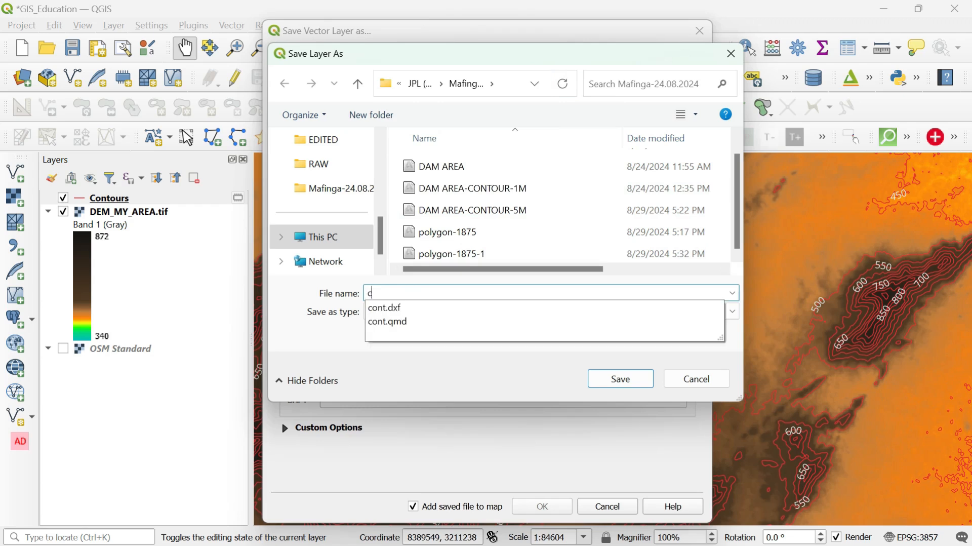
type("ontu")
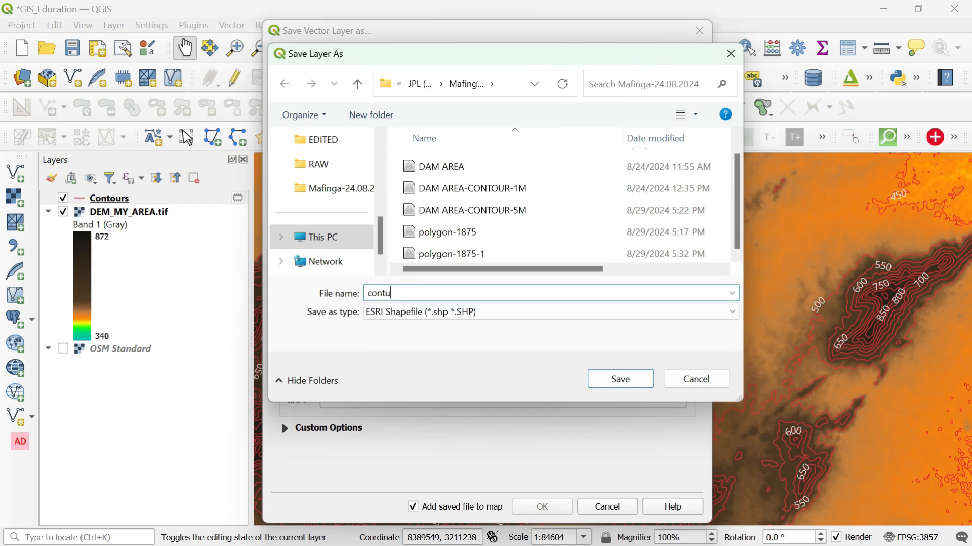
key("BackSpace")
type("ours")
left_click(623, 379)
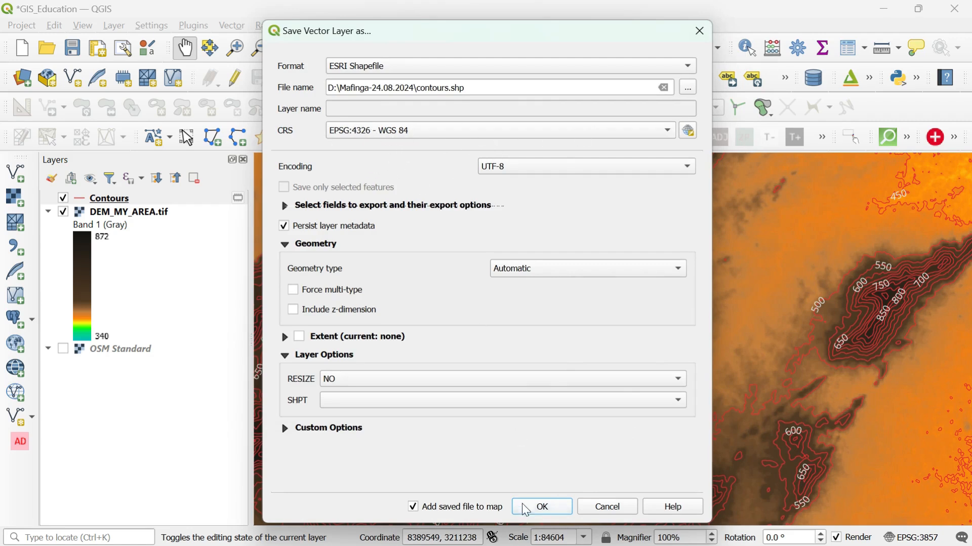
left_click(548, 512)
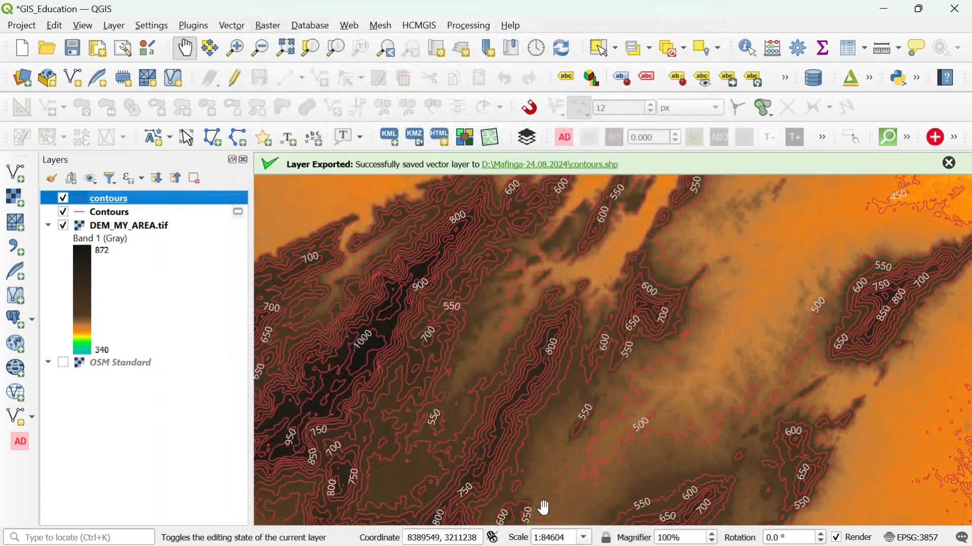
- Remove the temporary Contours layer from the project, keeping the exported contours shapefile layer
left_click(94, 215)
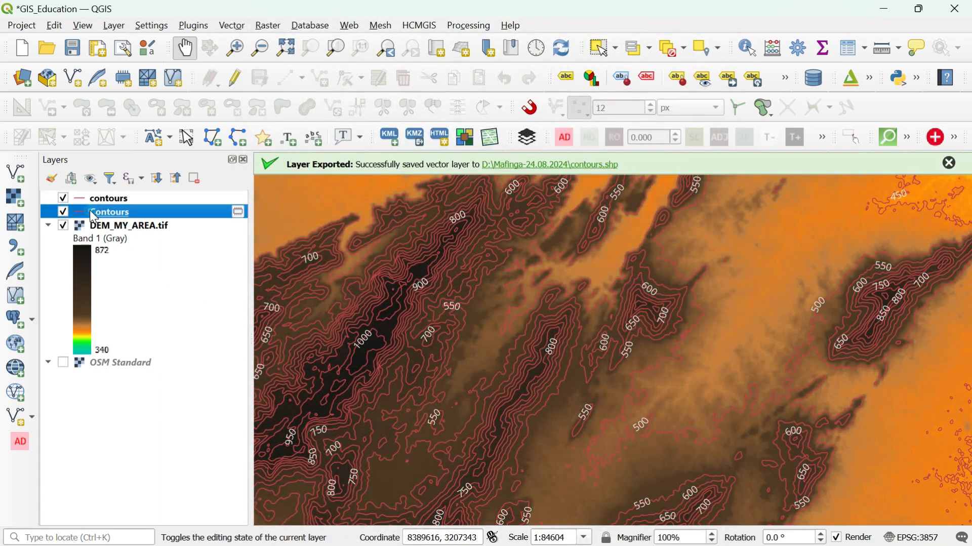
left_click(196, 178)
left_click(466, 303)
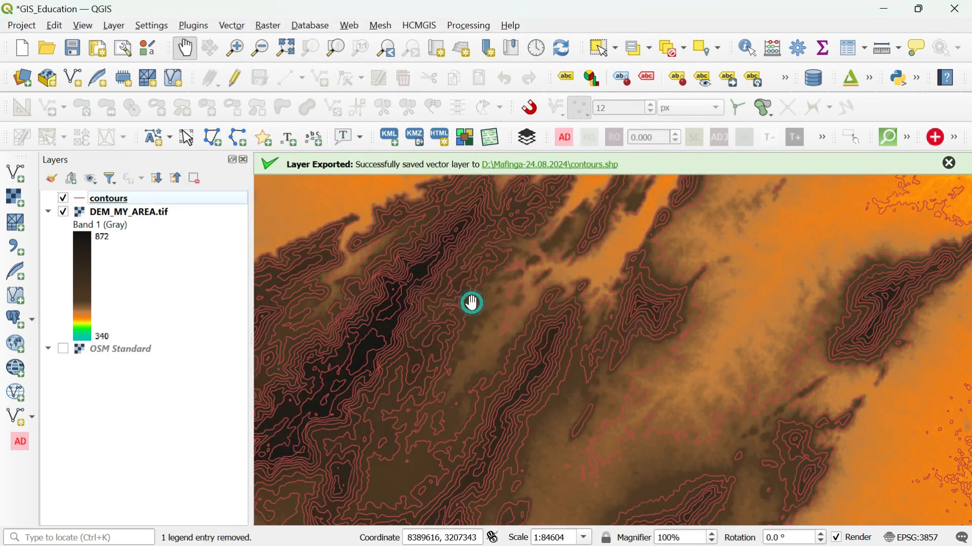
- In the properties of the exported contours layer, turn on Single Labels with ELEV as the label value
left_click(129, 199)
right_click(127, 197)
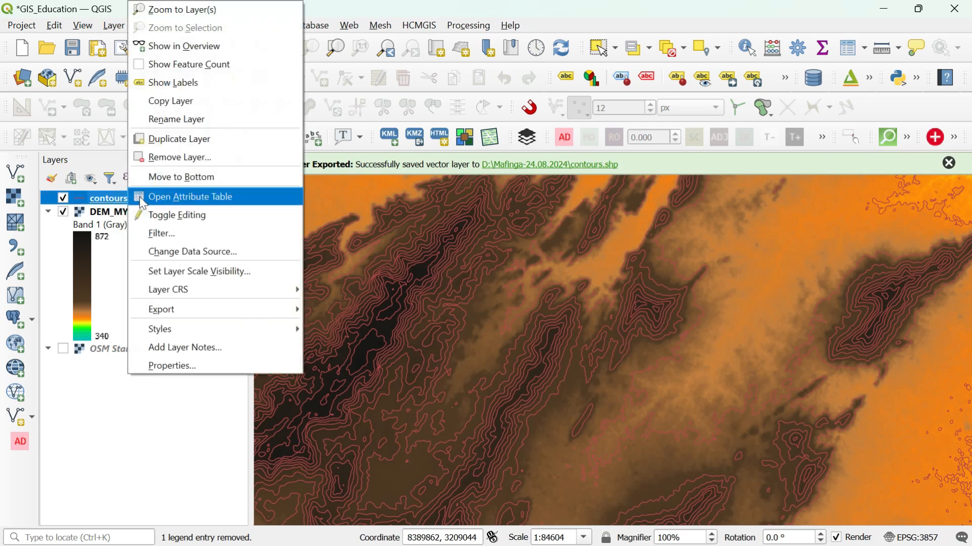
left_click(185, 360)
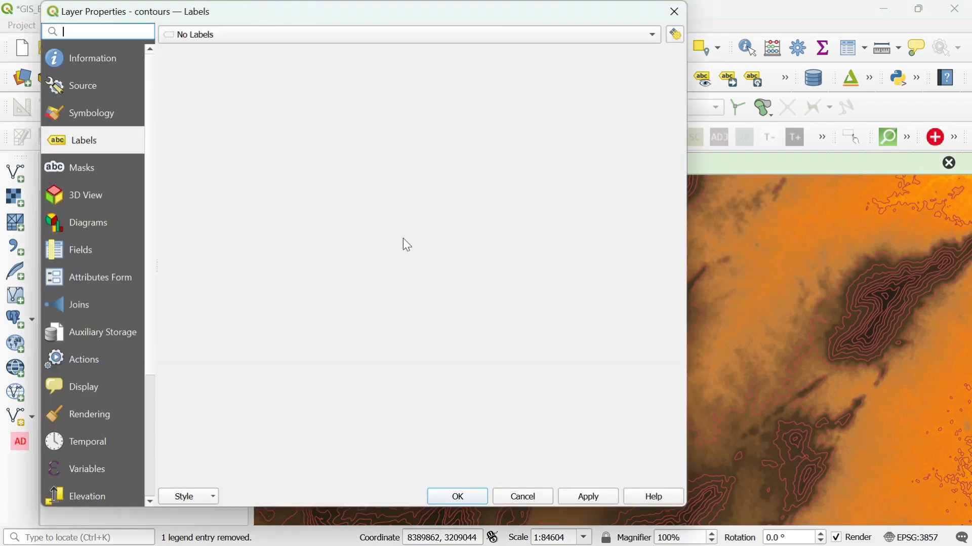
left_click(256, 33)
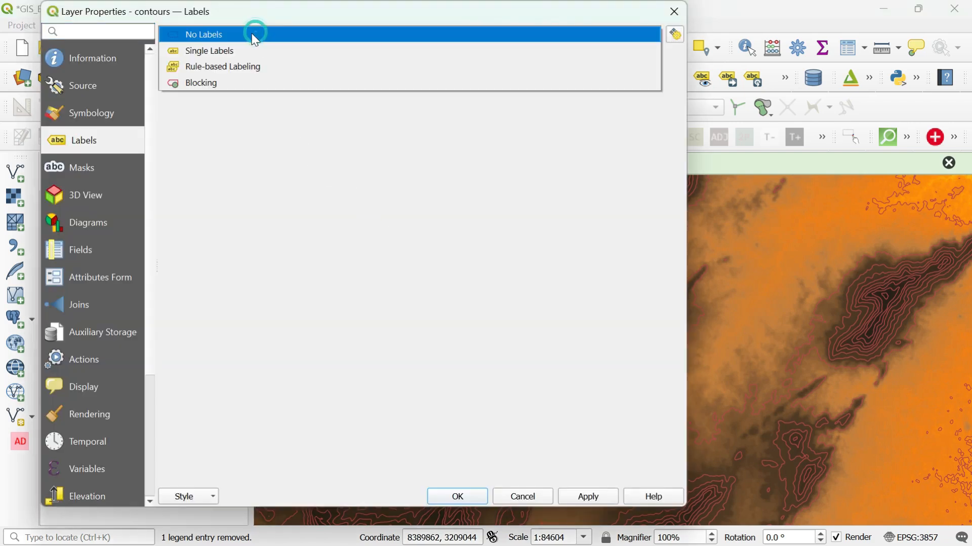
left_click(221, 52)
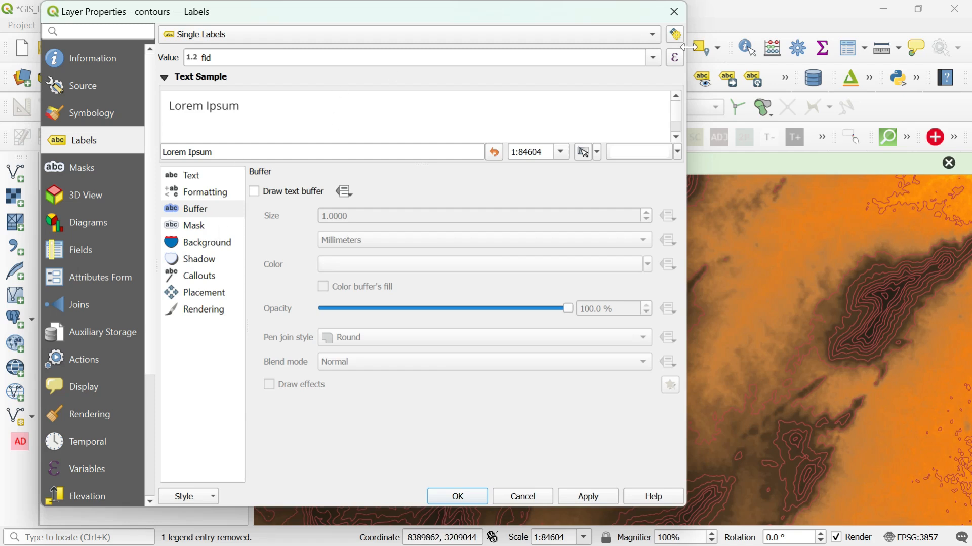
left_click(653, 59)
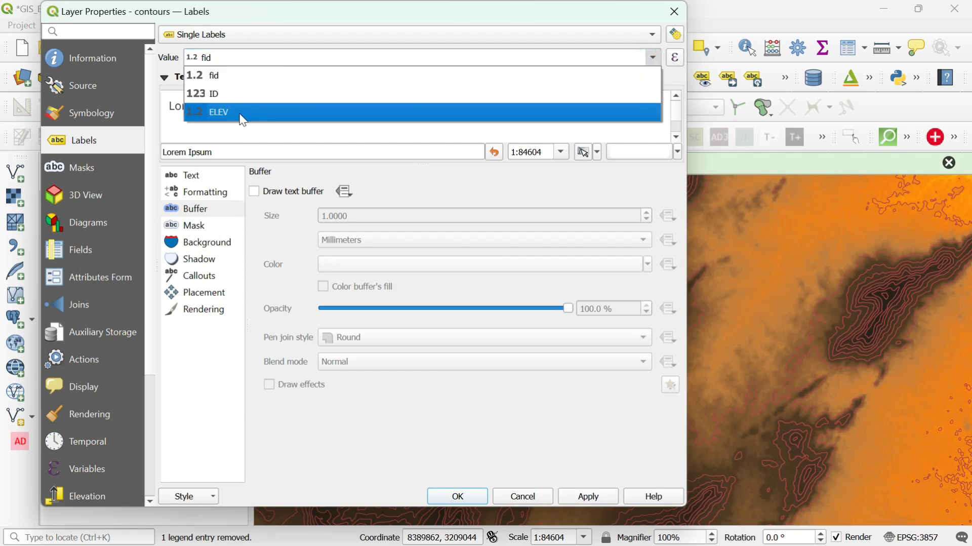
left_click(243, 121)
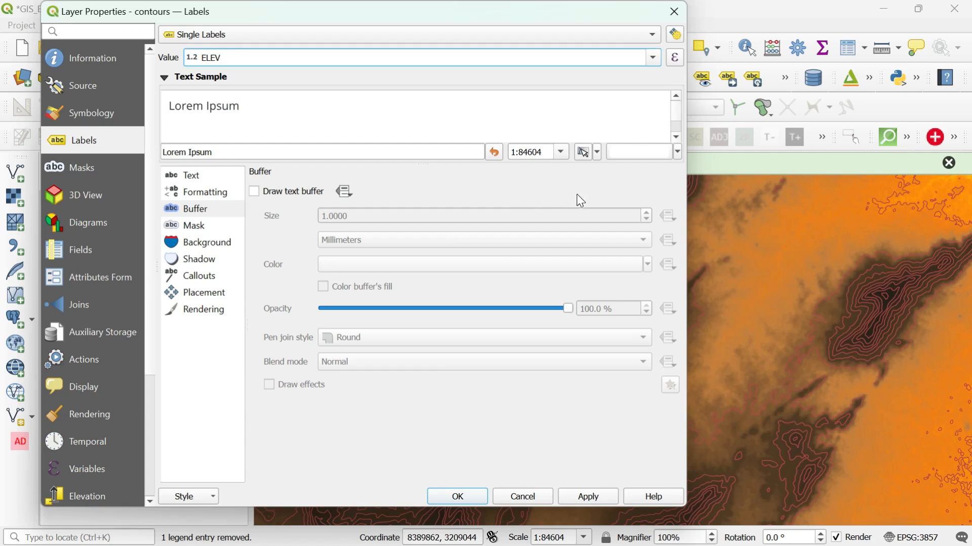
- Set the label text color of the contours layer to a pale blue-gray, apply it and accept the layer properties
left_click(188, 175)
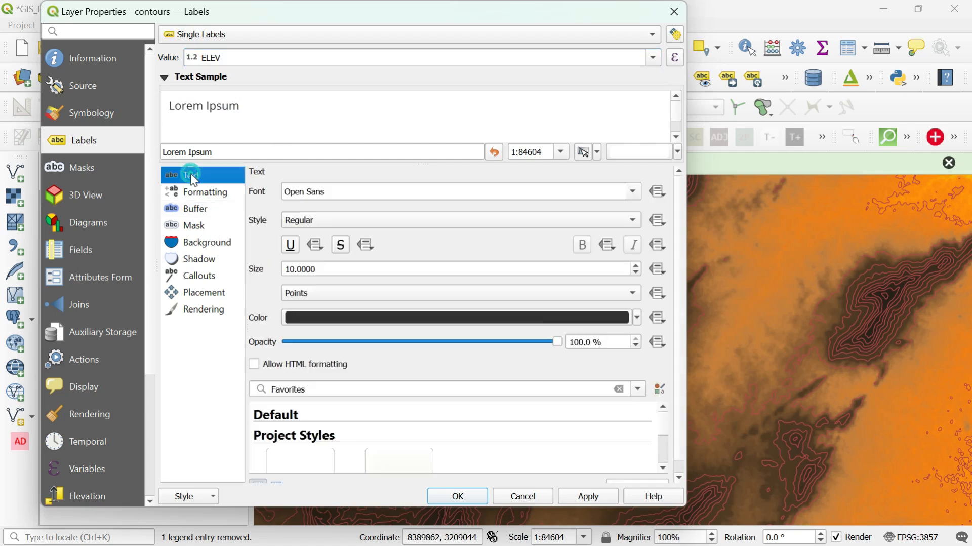
left_click(575, 317)
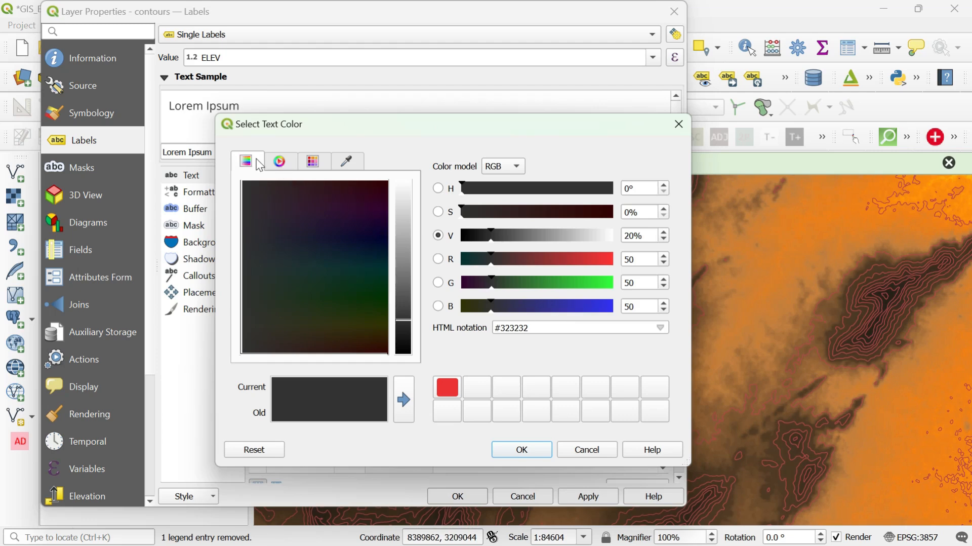
left_click(279, 162)
left_click(246, 161)
left_click(404, 198)
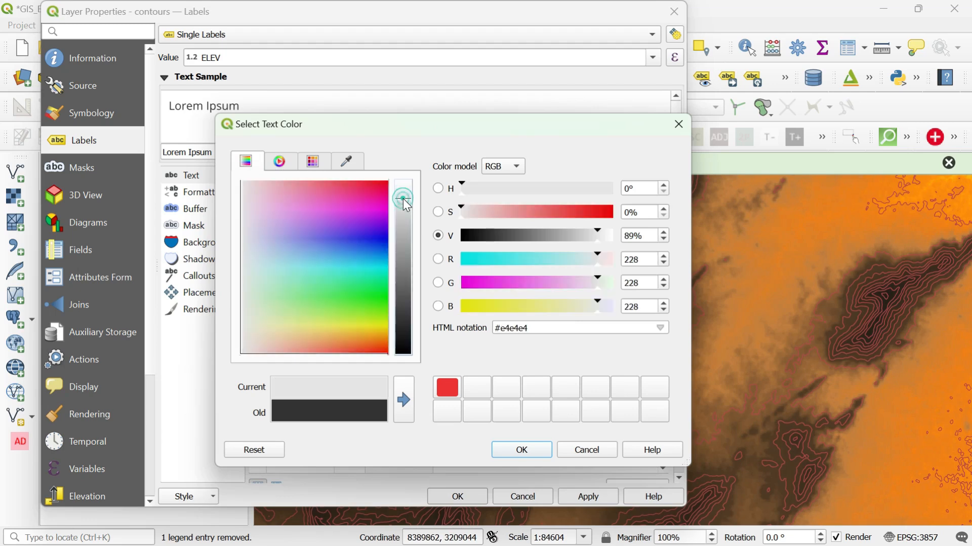
left_click(254, 264)
left_click(522, 449)
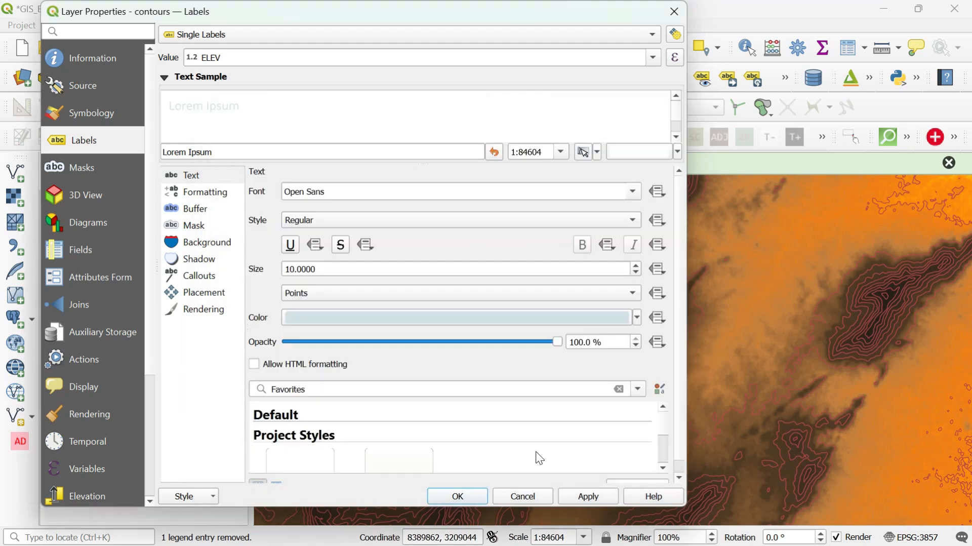
left_click(594, 496)
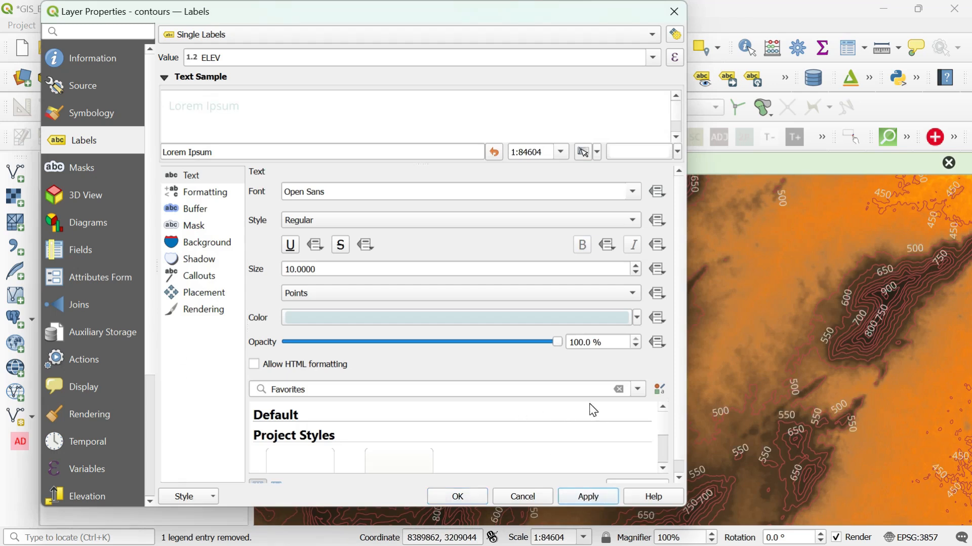
left_click(96, 114)
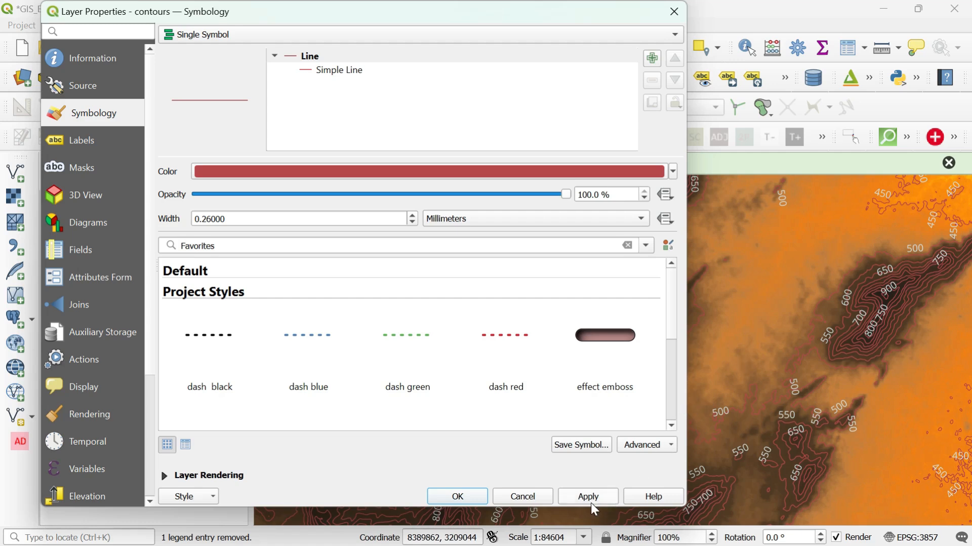
left_click(458, 496)
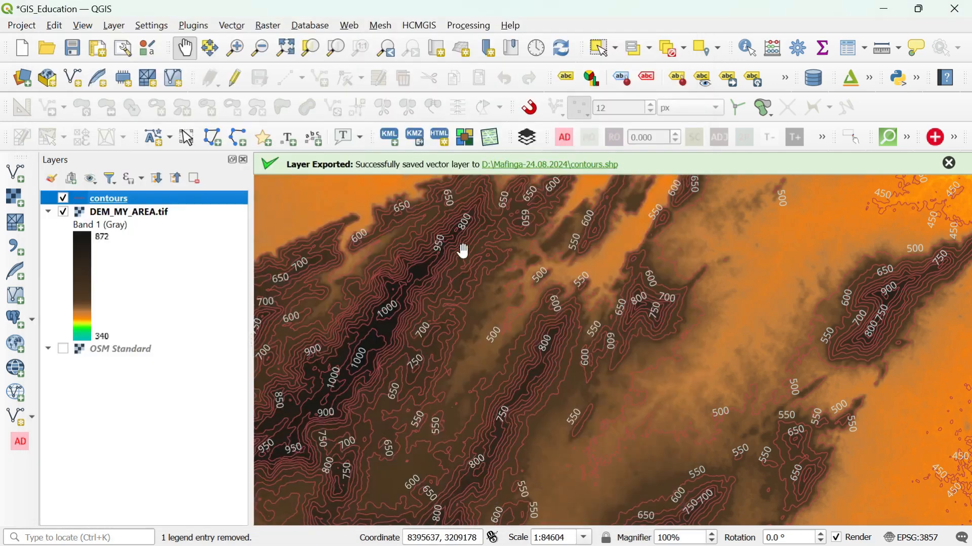
- Examine the labeled contours of the exported layer along the ridges, from close range out to the wider DEM
scroll(526, 326, "down", 3)
scroll(450, 307, "up", 4)
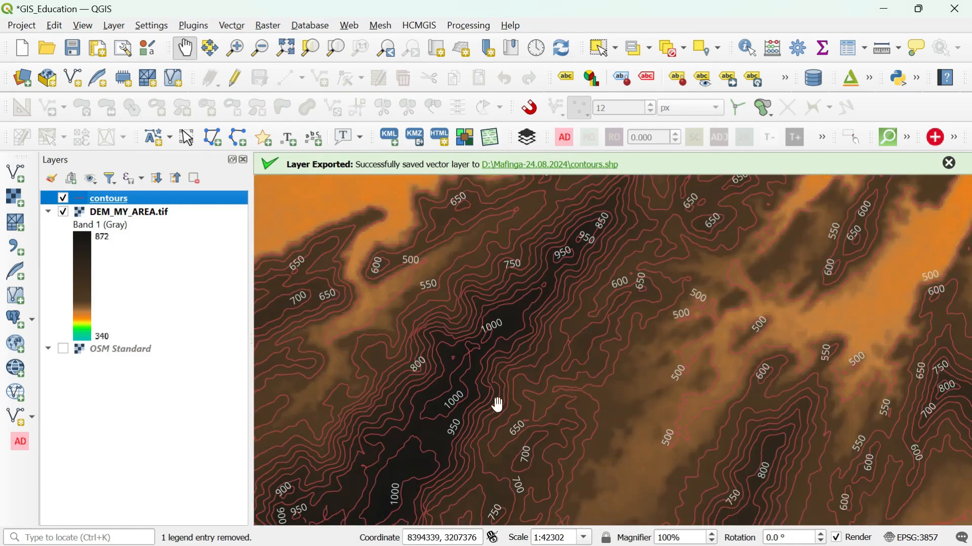
scroll(463, 413, "up", 1)
scroll(474, 393, "down", 1)
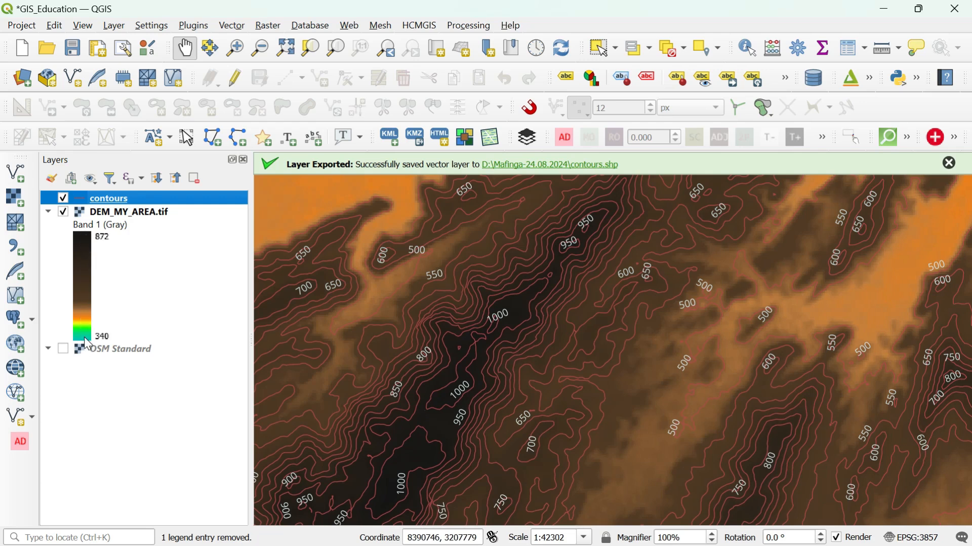
scroll(520, 330, "down", 1)
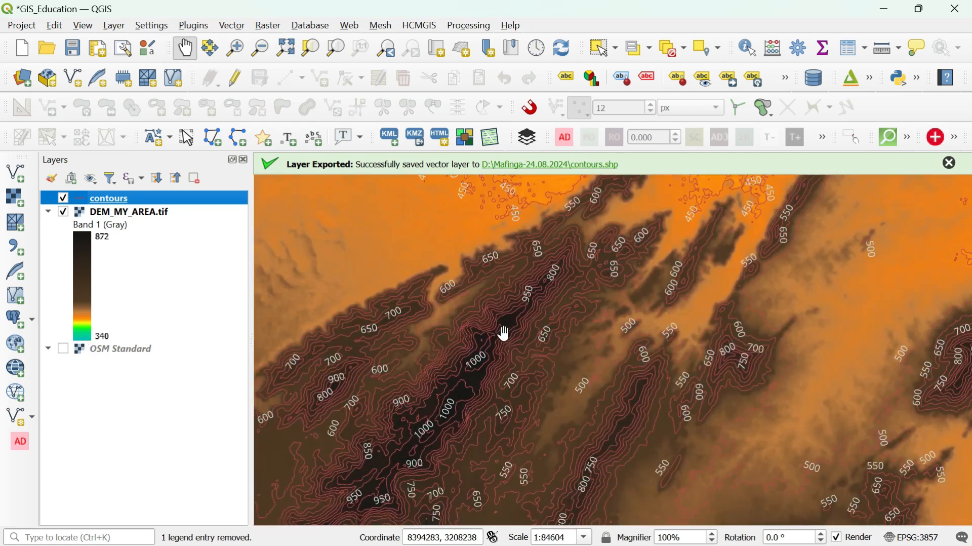
scroll(506, 297, "down", 1)
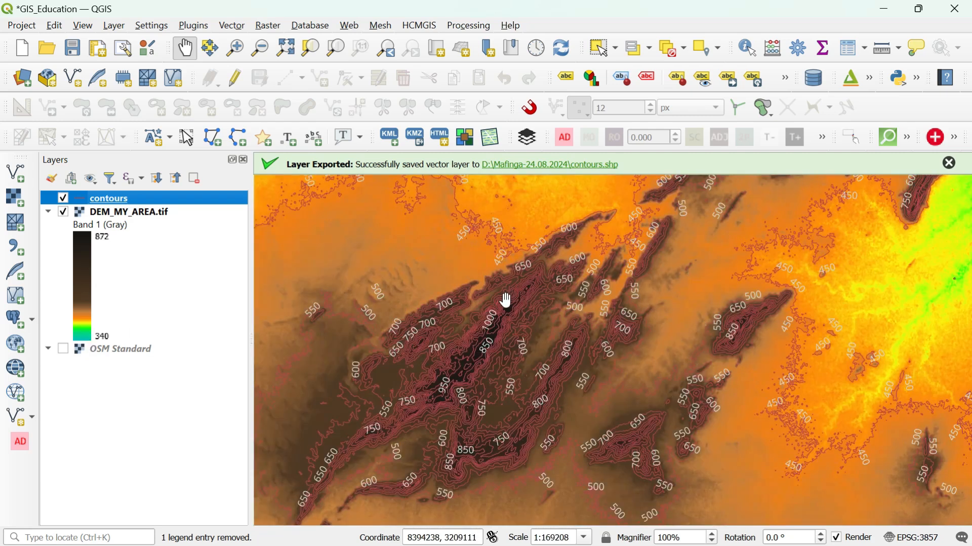
scroll(505, 305, "down", 1)
scroll(465, 355, "up", 1)
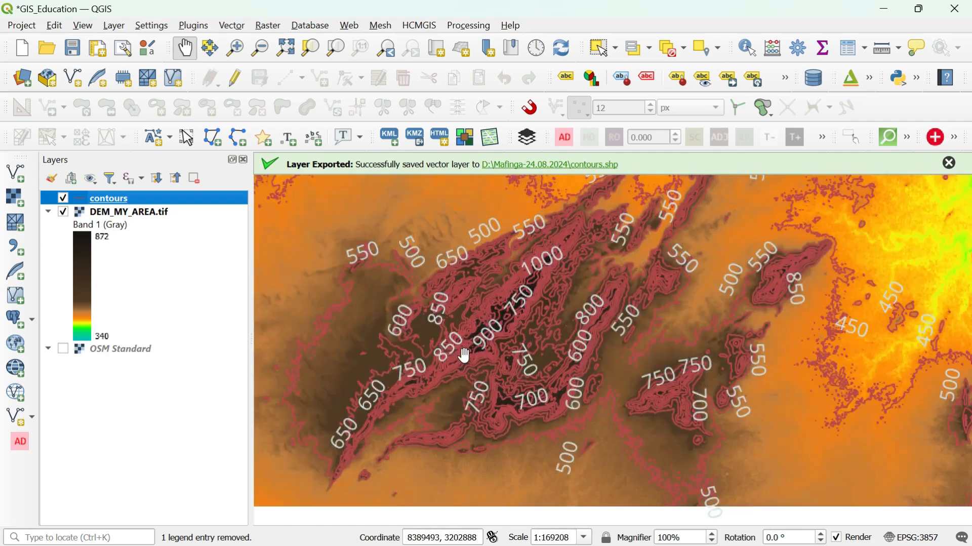
left_click_drag(465, 356, 607, 350)
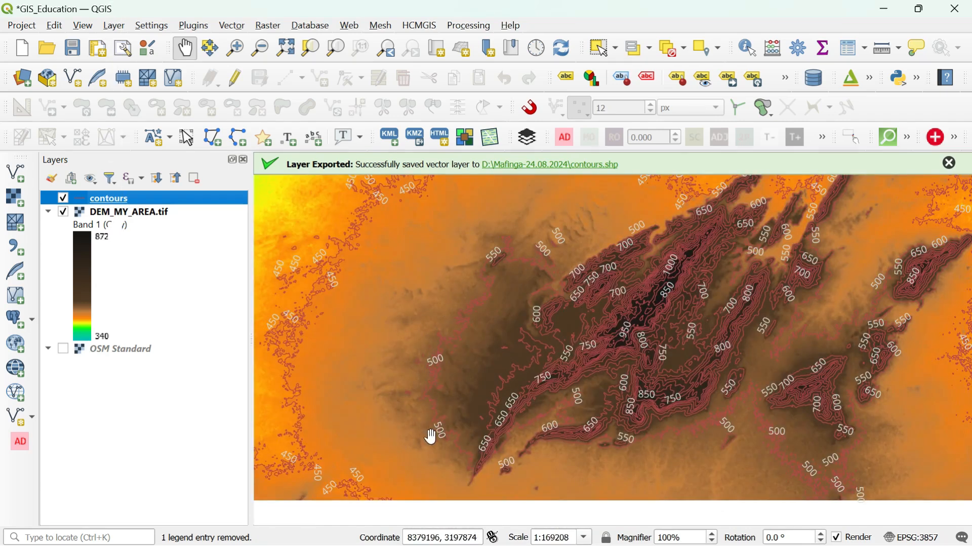